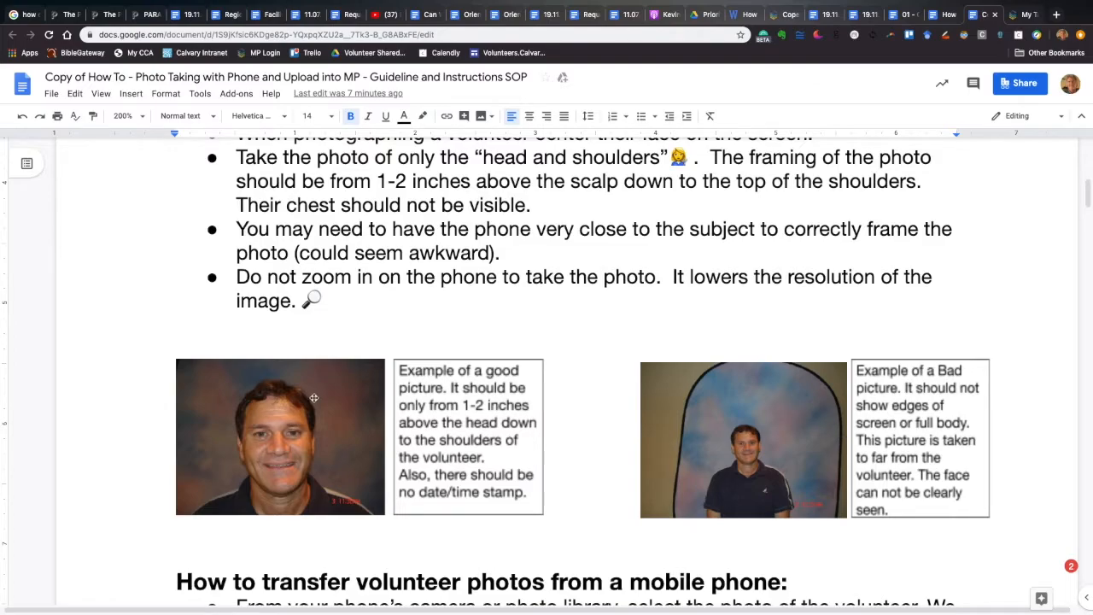
- Copy the example email subject line with the volunteer's name and mobile number from the mobile phone transfer instructions
{"action": "scroll", "coordinate": [740, 507], "scroll_direction": "down", "scroll_amount": 2}
{"action": "scroll", "coordinate": [736, 506], "scroll_direction": "down", "scroll_amount": 3}
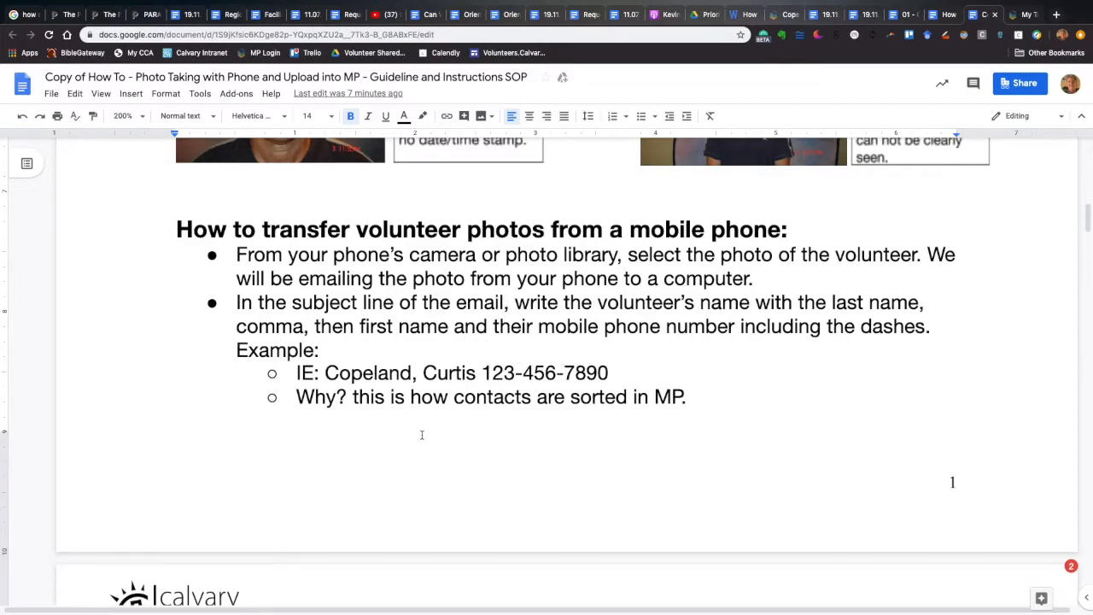
{"action": "scroll", "coordinate": [421, 435], "scroll_direction": "down", "scroll_amount": 3}
{"action": "scroll", "coordinate": [417, 370], "scroll_direction": "up", "scroll_amount": 2}
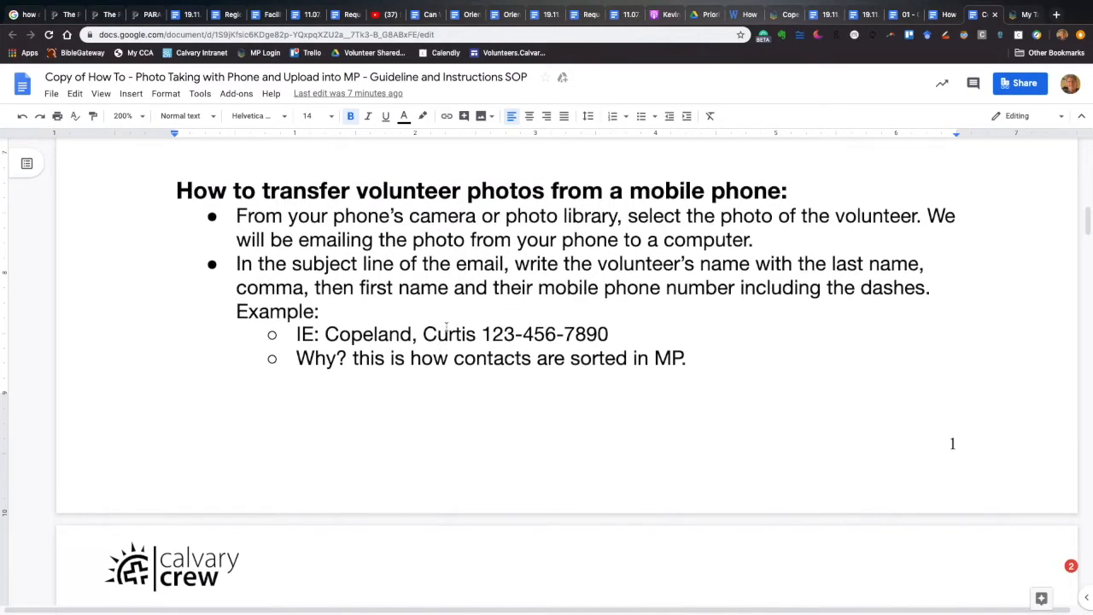
{"action": "left_click_drag", "start_coordinate": [326, 334], "coordinate": [611, 332]}
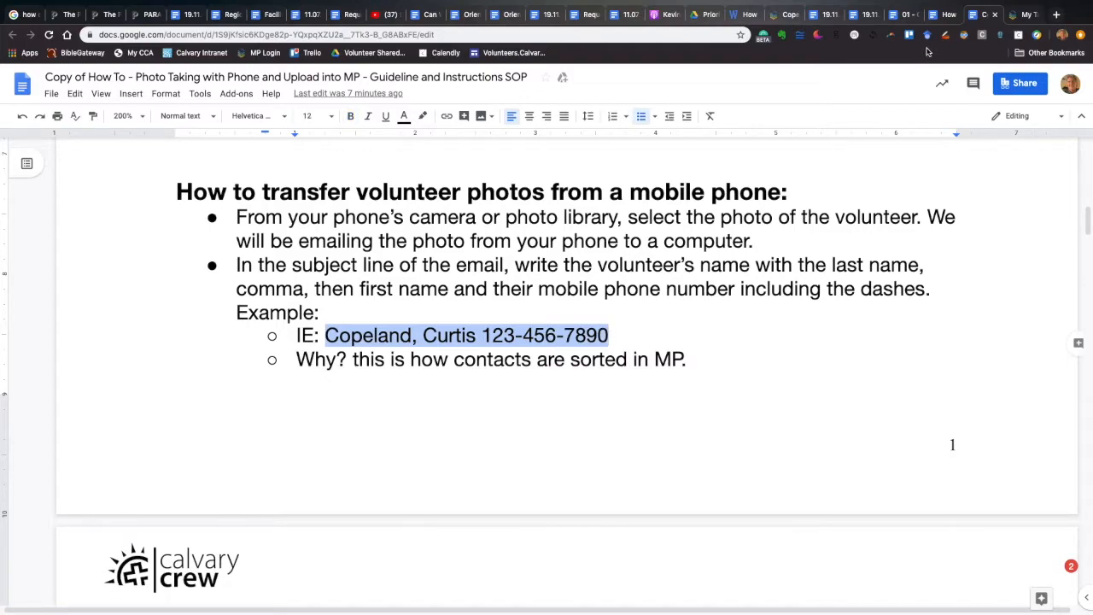
- Switch to Ministry Platform, search the contacts for the pasted volunteer name without the phone number, and open the matching record
{"action": "left_click", "coordinate": [782, 14]}
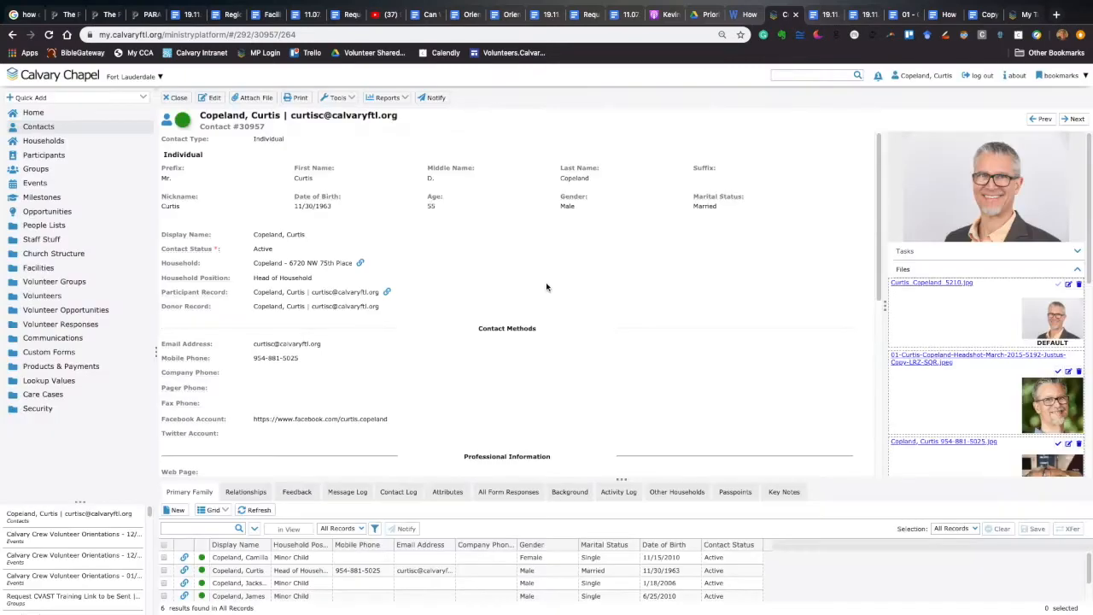
{"action": "left_click", "coordinate": [173, 97]}
{"action": "left_click", "coordinate": [205, 114]}
{"action": "key", "text": "ctrl+v"}
{"action": "key", "text": "BackSpace"}
{"action": "key", "text": "BackSpace"}
{"action": "key", "text": "BackSpace"}
{"action": "key", "text": "BackSpace"}
{"action": "key", "text": "BackSpace"}
{"action": "key", "text": "BackSpace"}
{"action": "key", "text": "BackSpace"}
{"action": "key", "text": "BackSpace"}
{"action": "key", "text": "BackSpace"}
{"action": "key", "text": "BackSpace"}
{"action": "key", "text": "BackSpace"}
{"action": "key", "text": "BackSpace"}
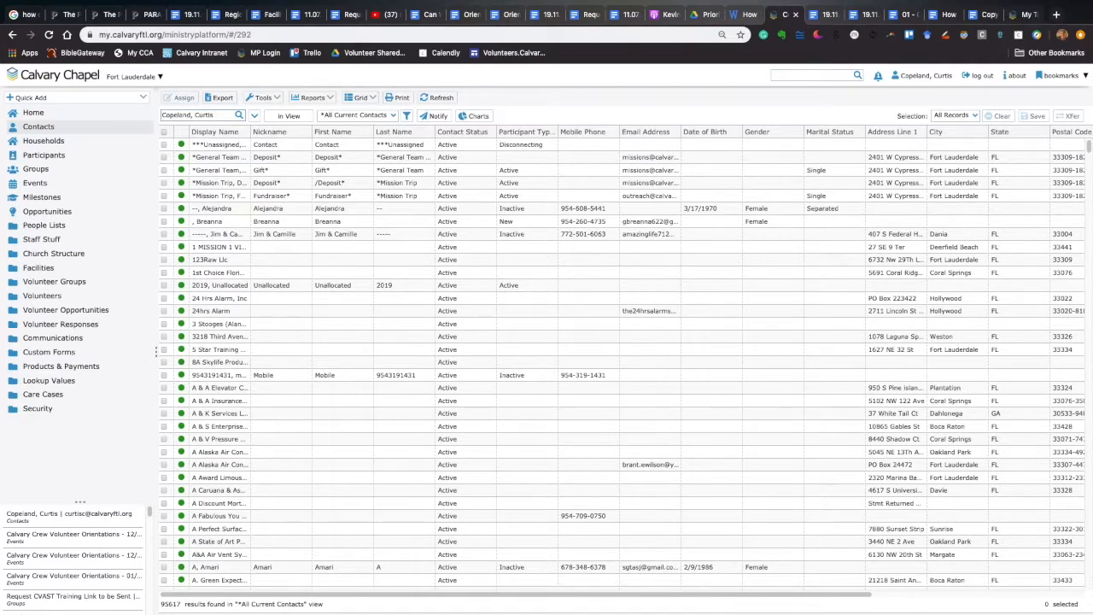
{"action": "key", "text": "Return"}
{"action": "double_click", "coordinate": [203, 144]}
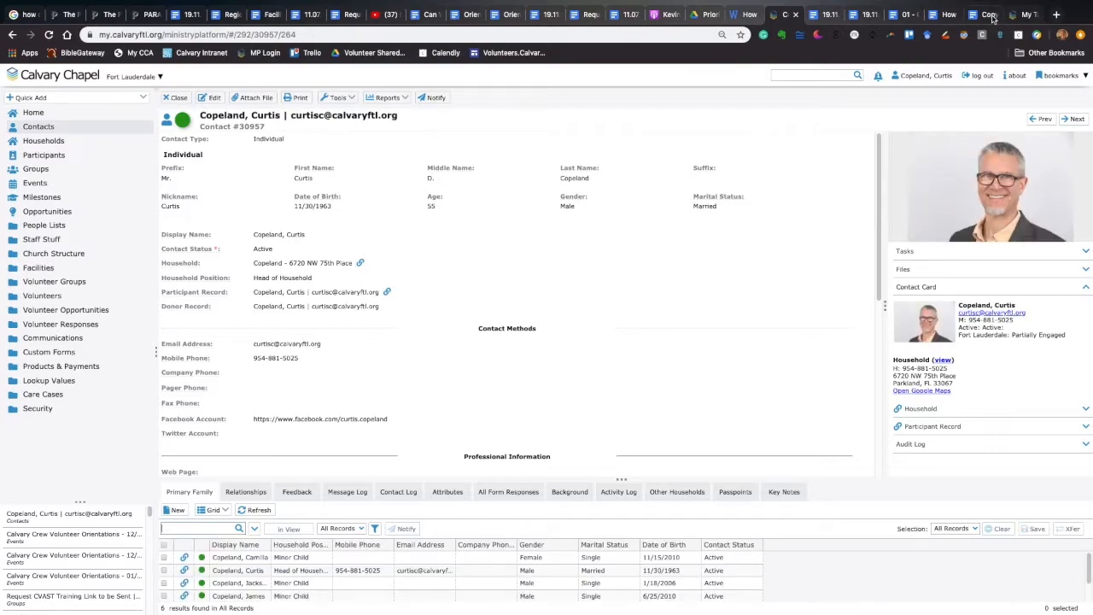
- Return to the SOP in Google Docs and read the instructions for the email's message body, image resolution and recipients
{"action": "left_click", "coordinate": [987, 15]}
{"action": "left_click", "coordinate": [827, 266]}
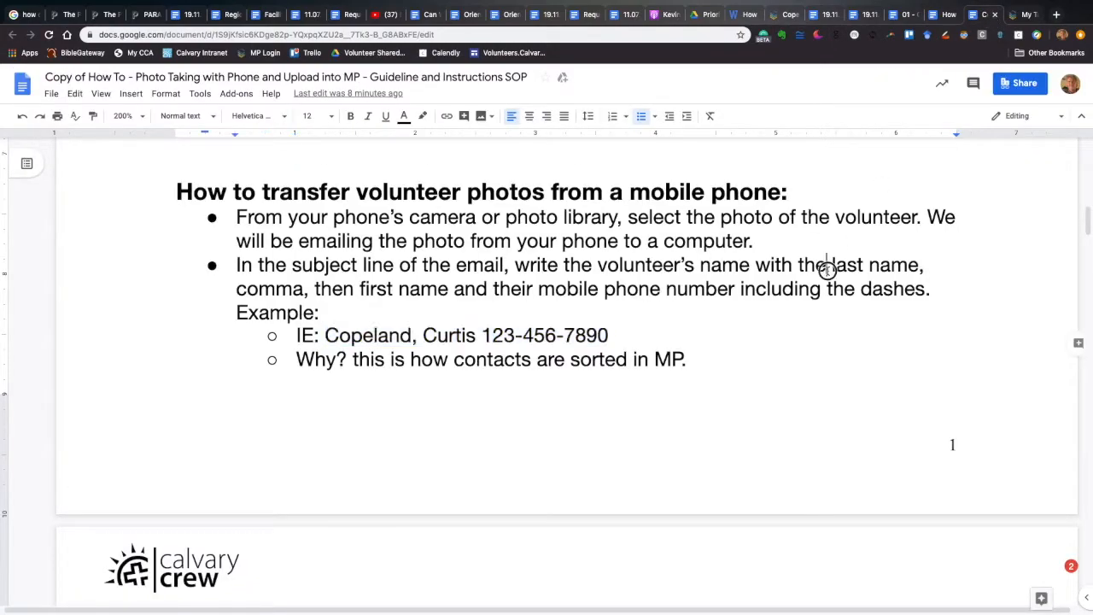
{"action": "scroll", "coordinate": [754, 309], "scroll_direction": "down", "scroll_amount": 8}
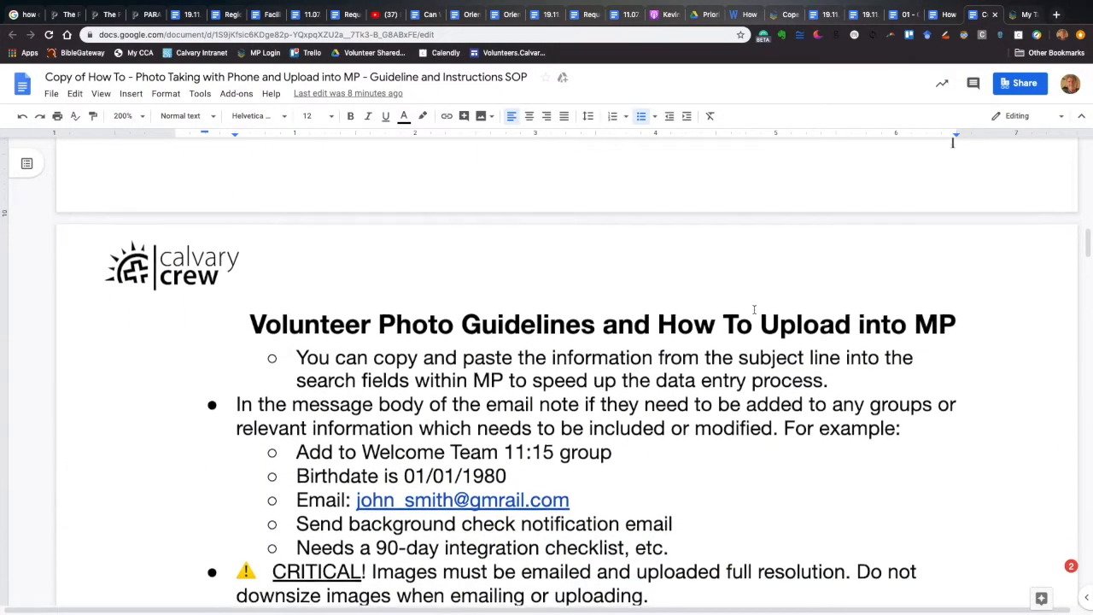
{"action": "scroll", "coordinate": [754, 310], "scroll_direction": "down", "scroll_amount": 3}
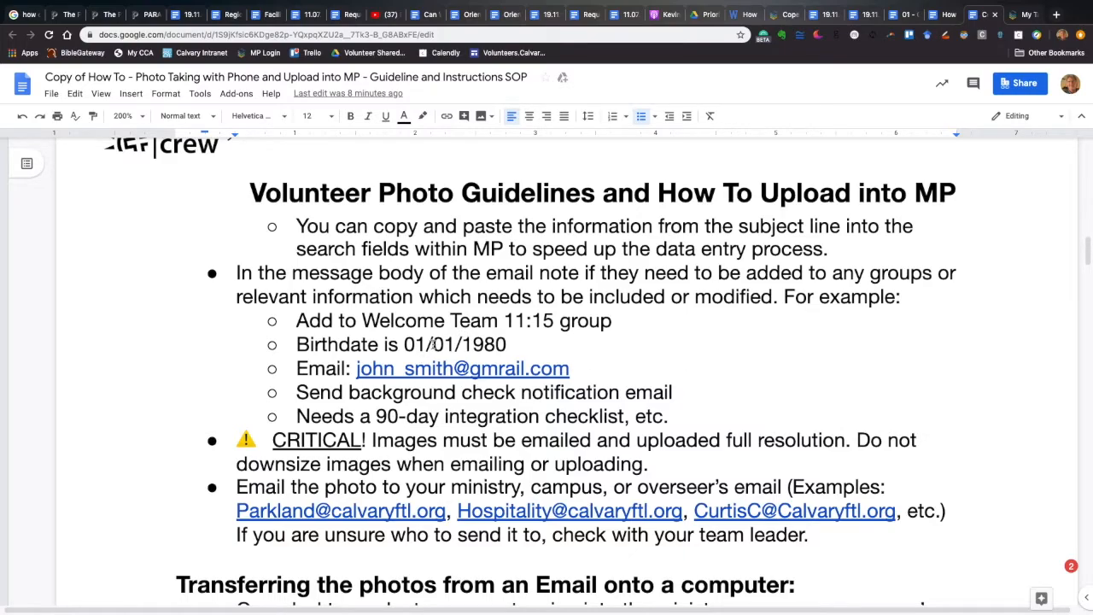
{"action": "scroll", "coordinate": [435, 341], "scroll_direction": "down", "scroll_amount": 1}
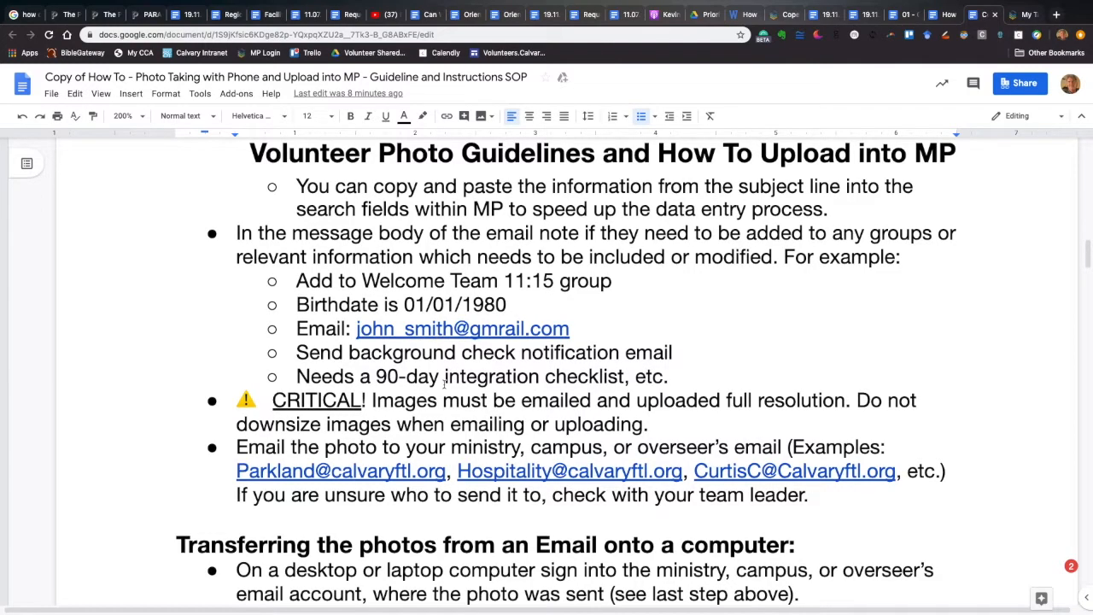
{"action": "scroll", "coordinate": [444, 384], "scroll_direction": "down", "scroll_amount": 1}
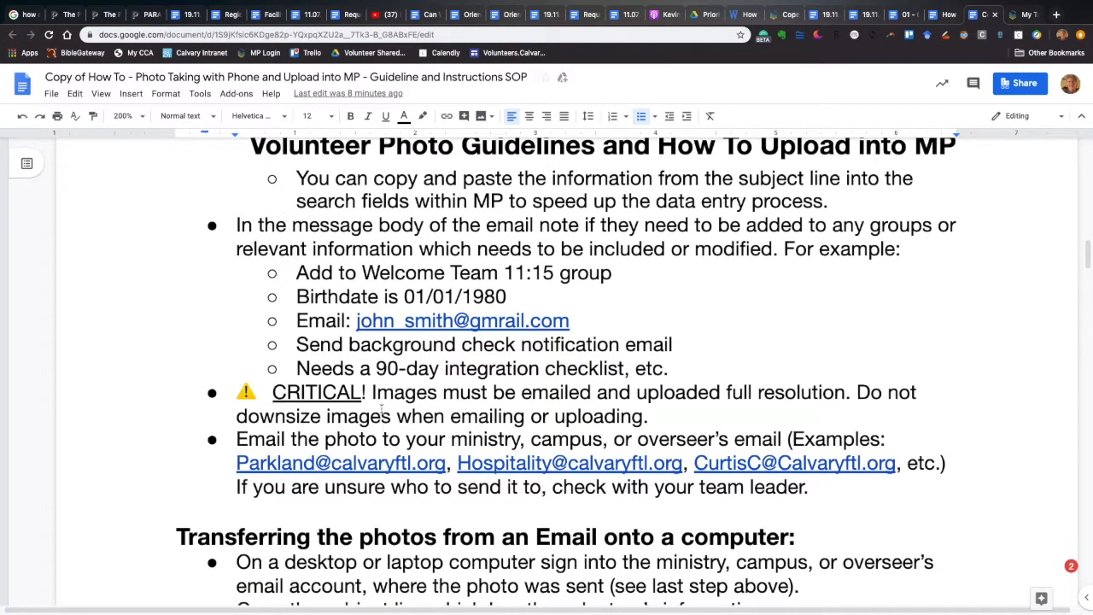
{"action": "scroll", "coordinate": [423, 406], "scroll_direction": "down", "scroll_amount": 2}
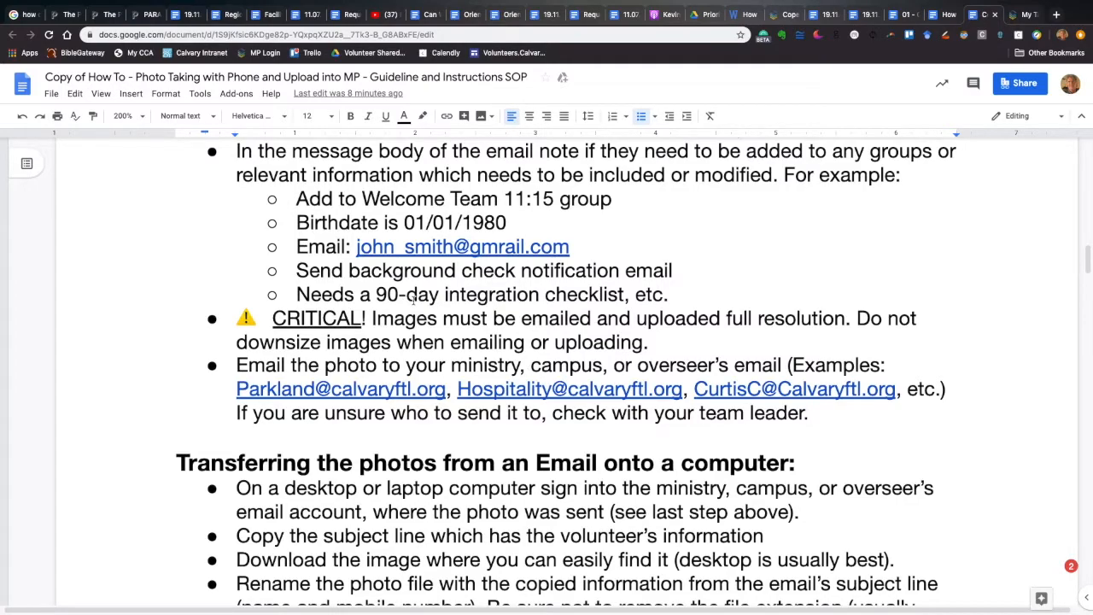
{"action": "scroll", "coordinate": [413, 299], "scroll_direction": "down", "scroll_amount": 1}
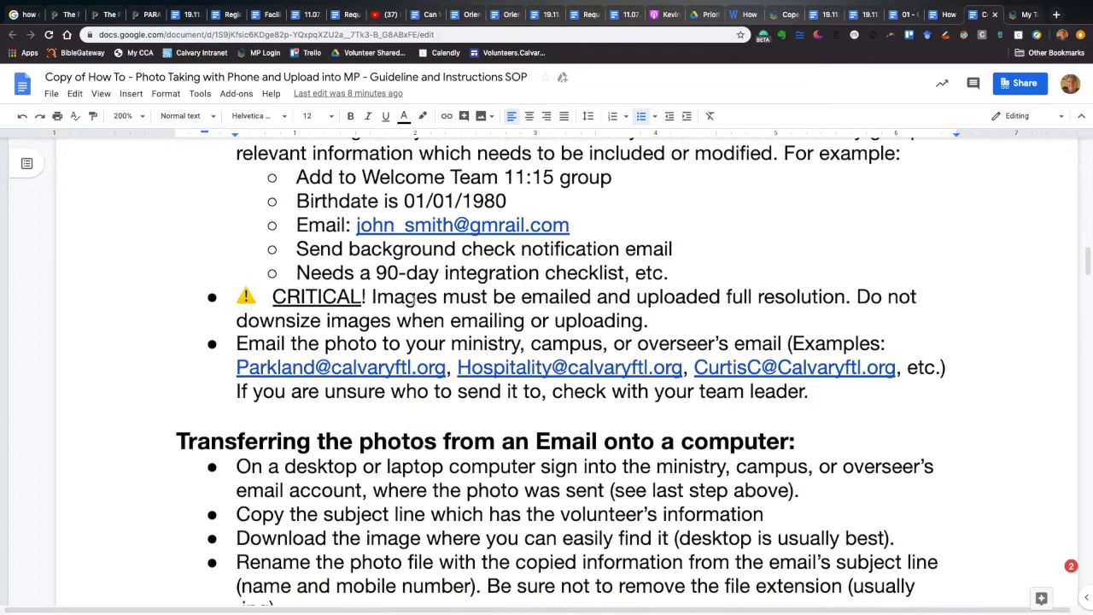
- Highlight the word "CRITICAL" and the phrase "full resolution" in the warning about emailing and uploading images
{"action": "double_click", "coordinate": [321, 296]}
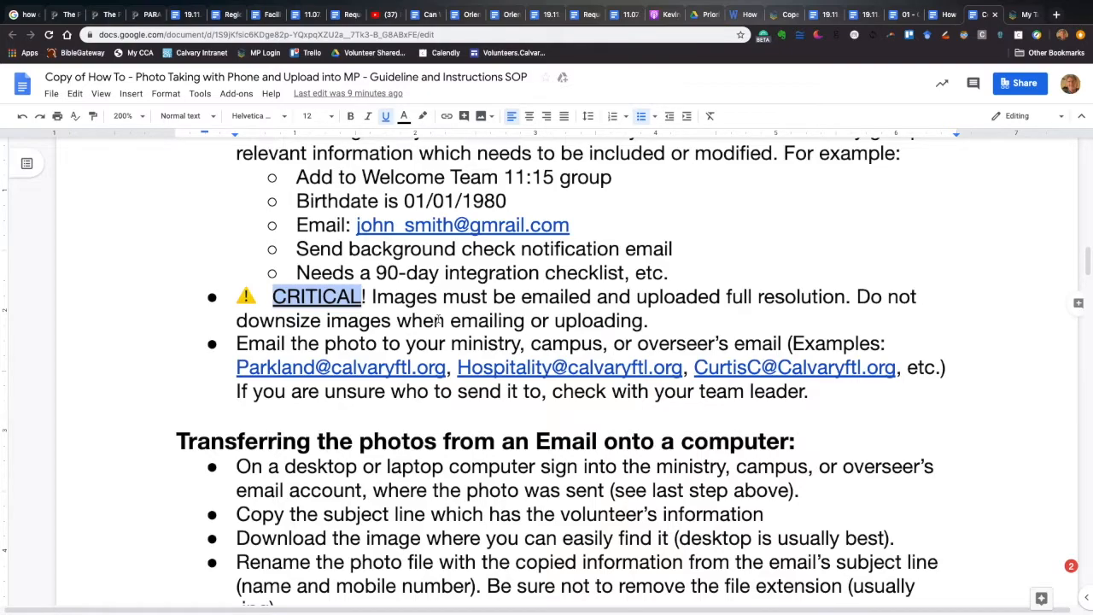
{"action": "left_click", "coordinate": [725, 297]}
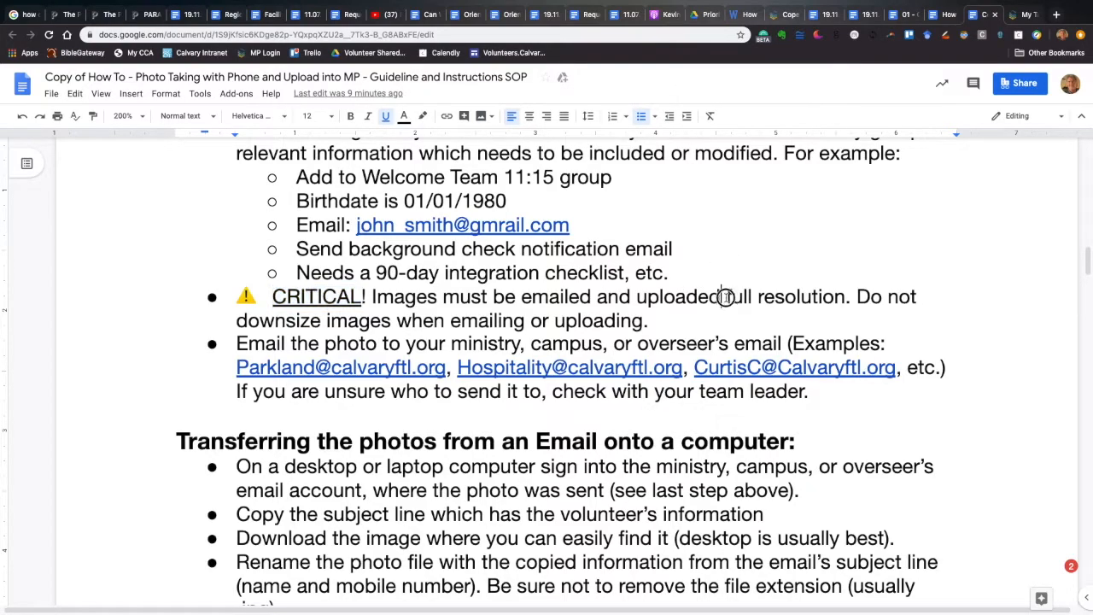
{"action": "left_click_drag", "start_coordinate": [724, 296], "coordinate": [842, 301]}
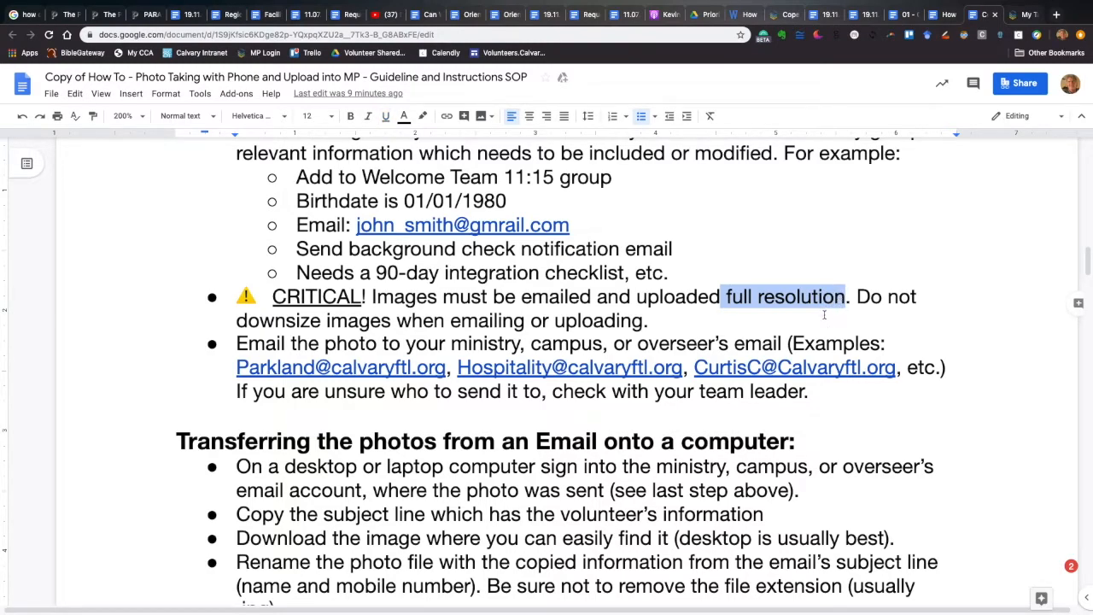
{"action": "left_click", "coordinate": [823, 316]}
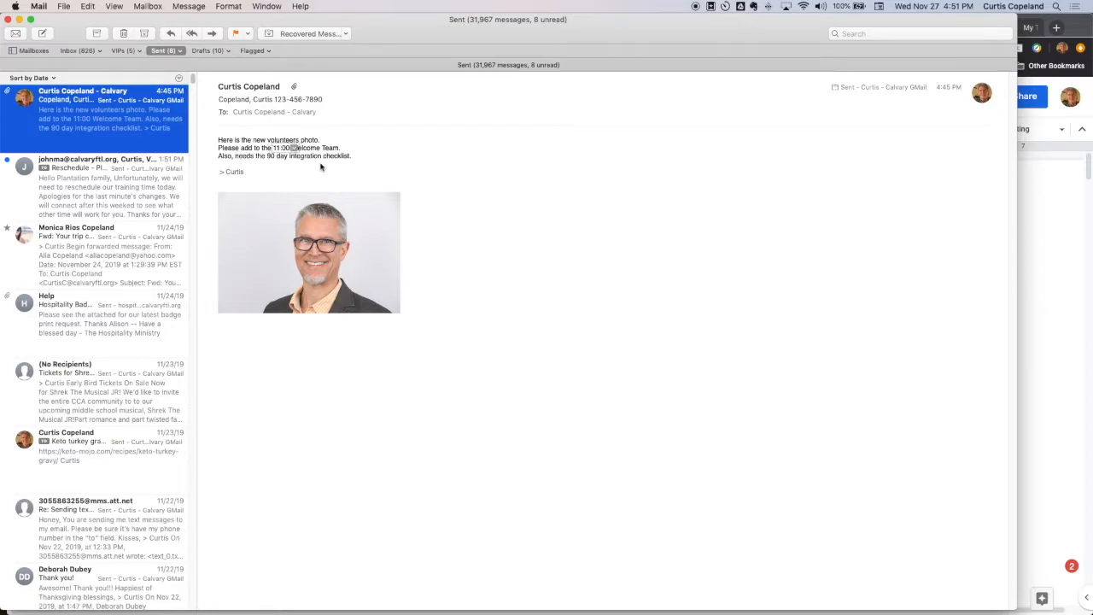
- In Mail, copy the subject line holding the volunteer's name and mobile number from the photo email
{"action": "left_click", "coordinate": [472, 211]}
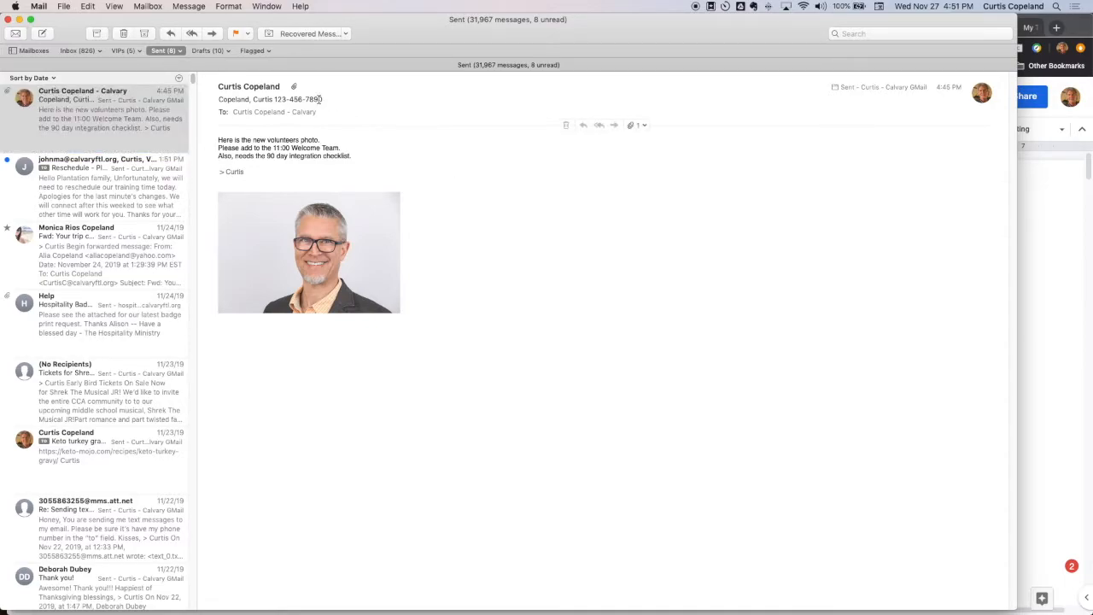
{"action": "left_click_drag", "start_coordinate": [322, 99], "coordinate": [215, 100]}
{"action": "key", "text": "super+c"}
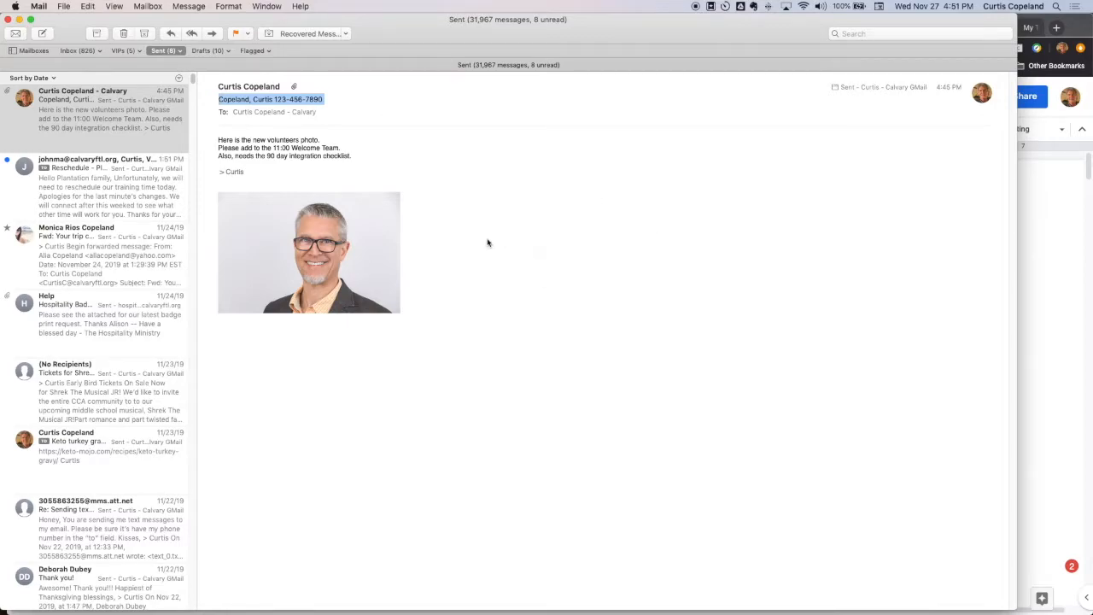
- Save the email's attached photo to Downloads, replacing its file name with the copied subject line and keeping the .jpeg extension
{"action": "left_click", "coordinate": [313, 231]}
{"action": "right_click", "coordinate": [314, 231]}
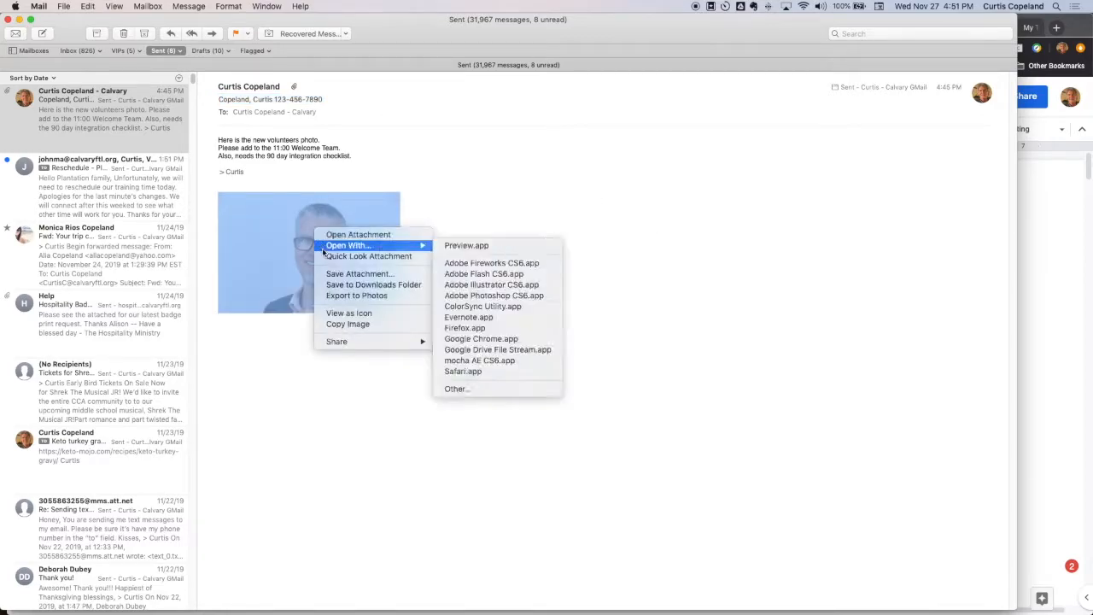
{"action": "left_click", "coordinate": [327, 275]}
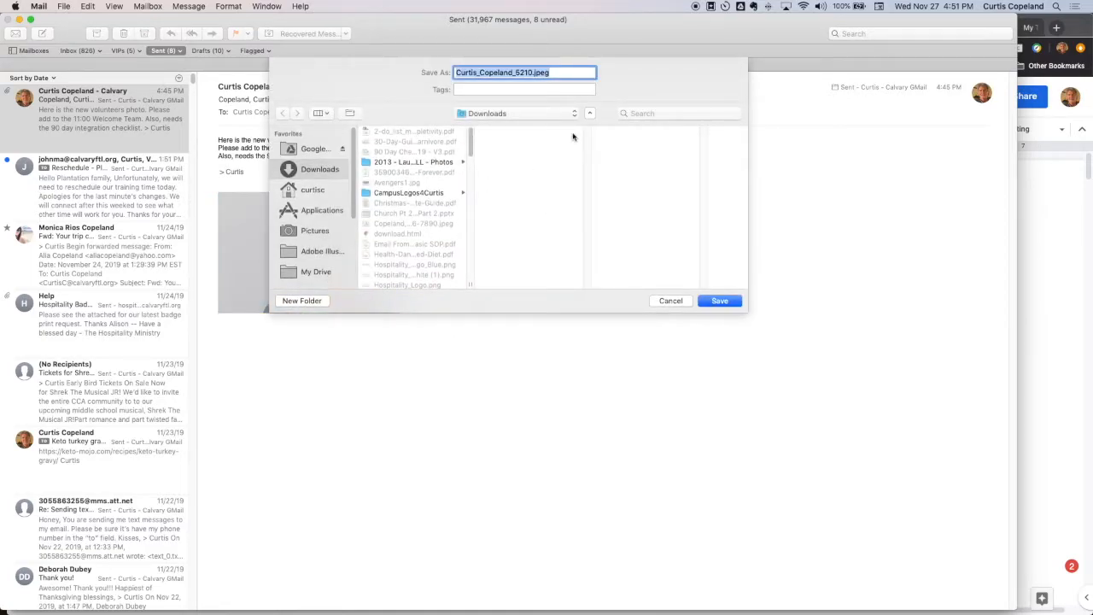
{"action": "left_click", "coordinate": [522, 73]}
{"action": "key", "text": "BackSpace"}
{"action": "key", "text": "BackSpace"}
{"action": "key", "text": "BackSpace"}
{"action": "key", "text": "BackSpace"}
{"action": "key", "text": "BackSpace"}
{"action": "key", "text": "BackSpace"}
{"action": "key", "text": "BackSpace"}
{"action": "key", "text": "BackSpace"}
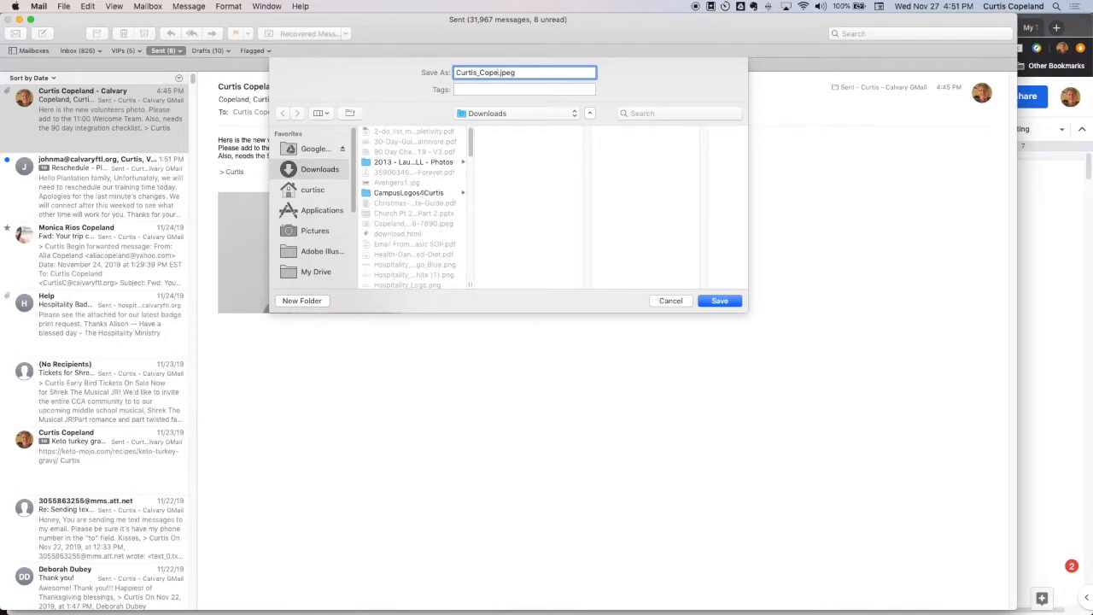
{"action": "key", "text": "BackSpace"}
{"action": "key", "text": "BackSpace"}
{"action": "key", "text": "BackSpace"}
{"action": "key", "text": "BackSpace"}
{"action": "key", "text": "BackSpace"}
{"action": "key", "text": "BackSpace"}
{"action": "key", "text": "BackSpace"}
{"action": "key", "text": "BackSpace"}
{"action": "key", "text": "BackSpace"}
{"action": "key", "text": "BackSpace"}
{"action": "key", "text": "BackSpace"}
{"action": "key", "text": "BackSpace"}
{"action": "key", "text": "super+v"}
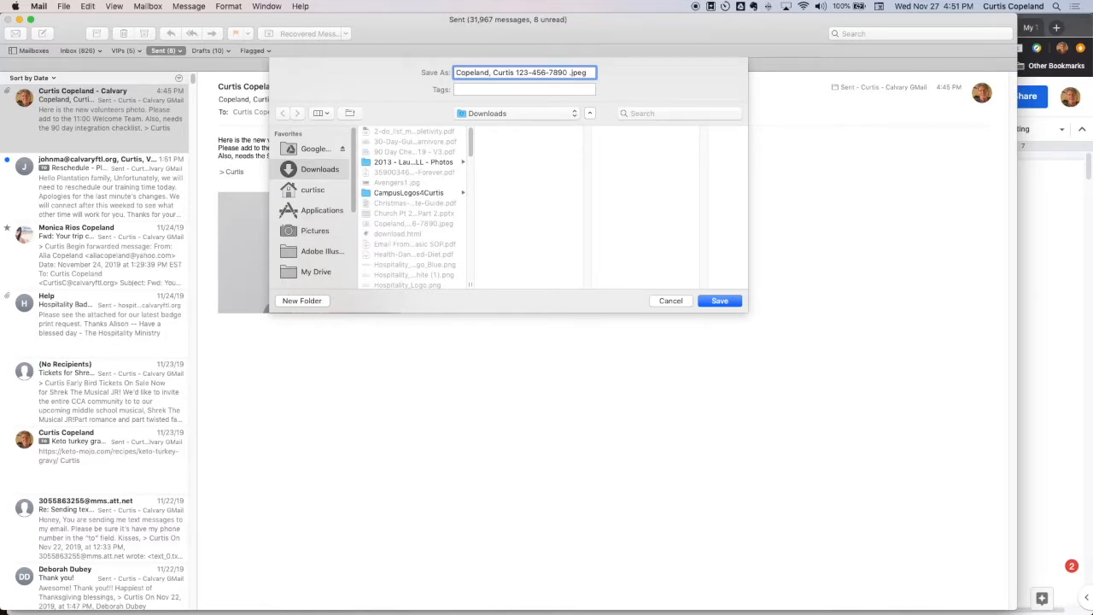
{"action": "key", "text": "BackSpace"}
{"action": "left_click", "coordinate": [720, 301]}
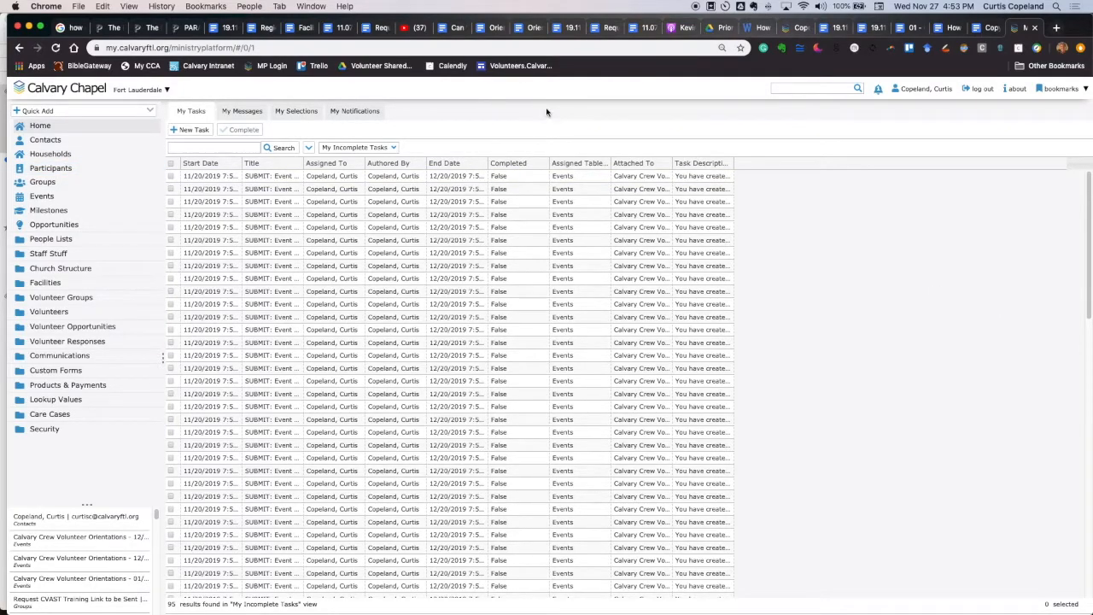
- In Ministry Platform's Contacts, search for the name from the copied subject line, leaving out the phone number, and open the volunteer's record
{"action": "left_click", "coordinate": [46, 140]}
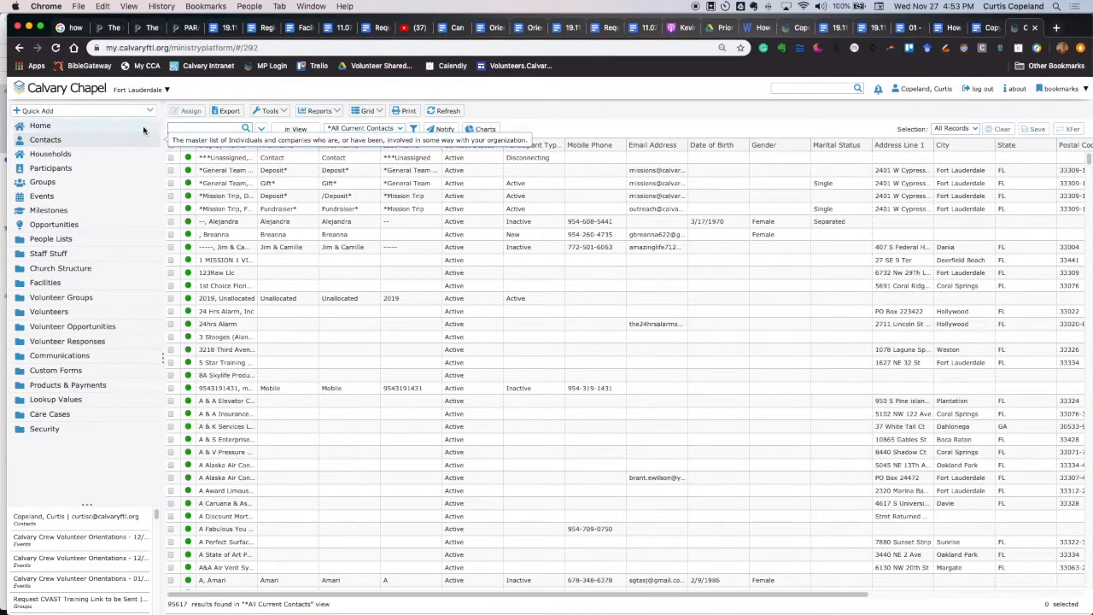
{"action": "key", "text": "super+v"}
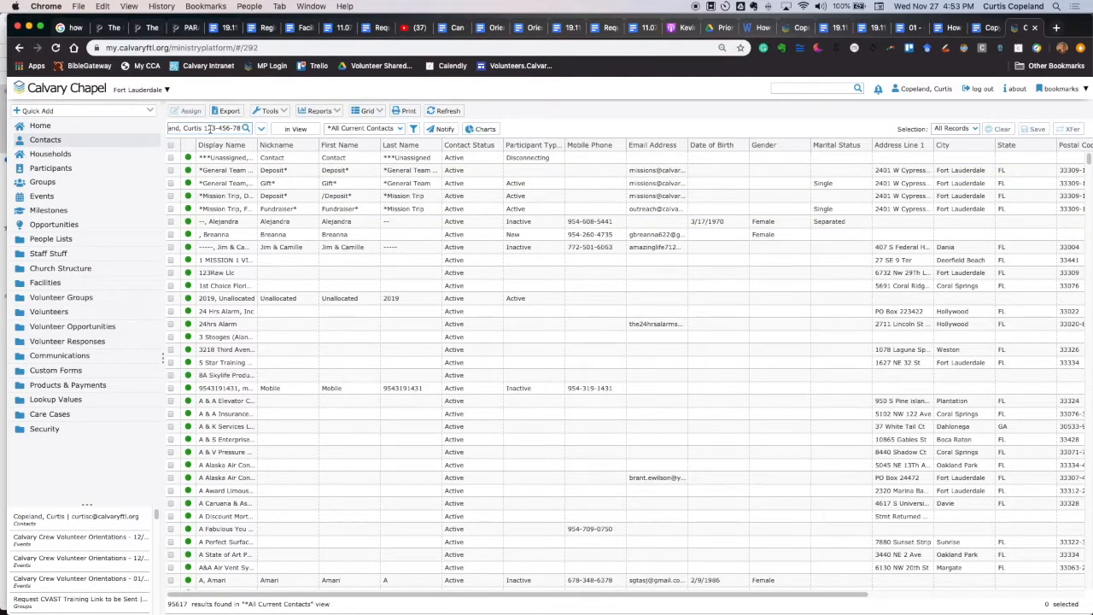
{"action": "key", "text": "BackSpace"}
{"action": "key", "text": "BackSpace"}
{"action": "key", "text": "BackSpace"}
{"action": "key", "text": "BackSpace"}
{"action": "key", "text": "BackSpace"}
{"action": "key", "text": "BackSpace"}
{"action": "key", "text": "BackSpace"}
{"action": "key", "text": "BackSpace"}
{"action": "key", "text": "BackSpace"}
{"action": "key", "text": "BackSpace"}
{"action": "key", "text": "BackSpace"}
{"action": "key", "text": "BackSpace"}
{"action": "key", "text": "BackSpace"}
{"action": "key", "text": "Return"}
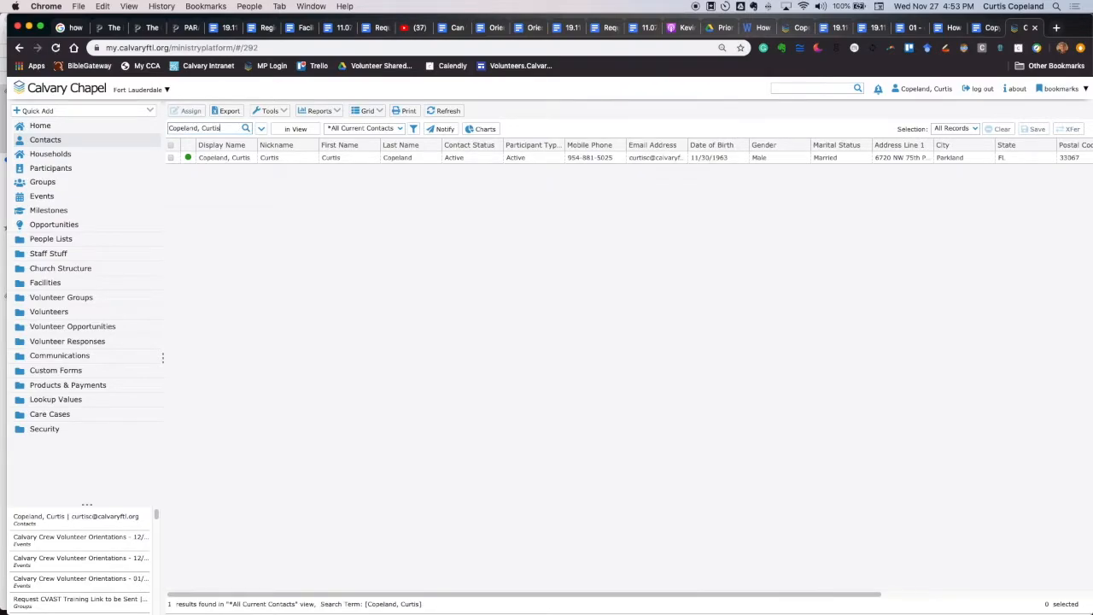
{"action": "left_click", "coordinate": [235, 163]}
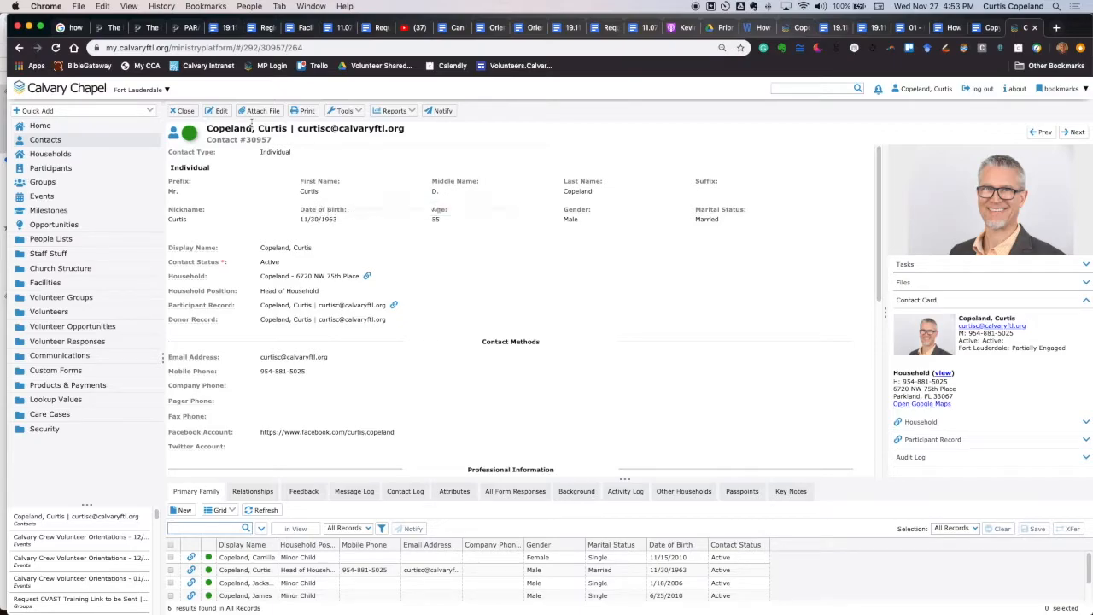
- Choose the renamed volunteer photo from Downloads as the record's file attachment, with the resize option set to Do Not Resize Image
{"action": "left_click", "coordinate": [256, 111]}
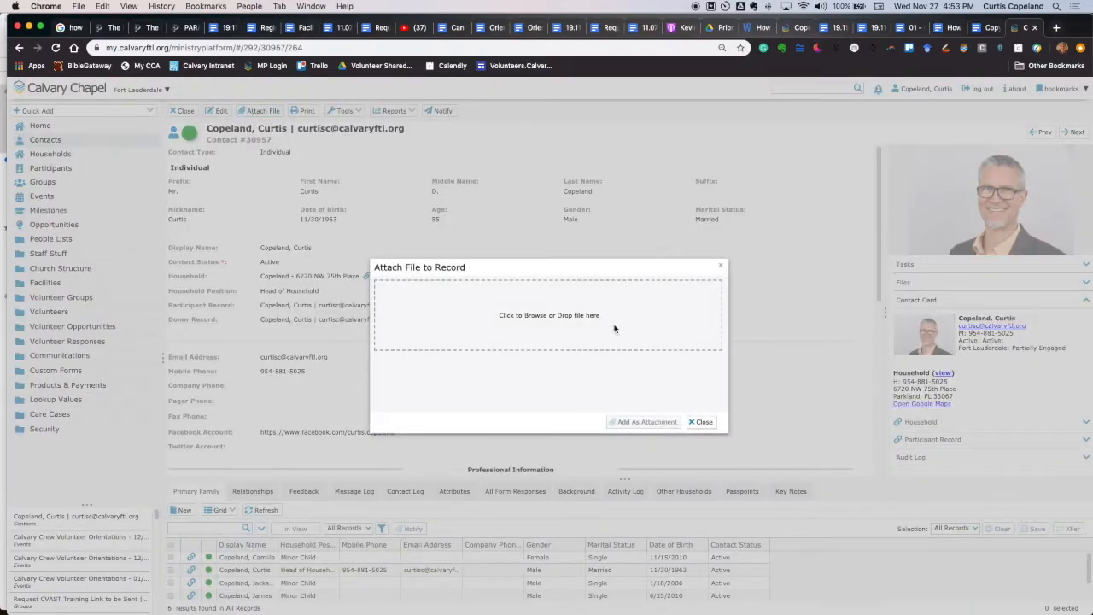
{"action": "left_click", "coordinate": [545, 315]}
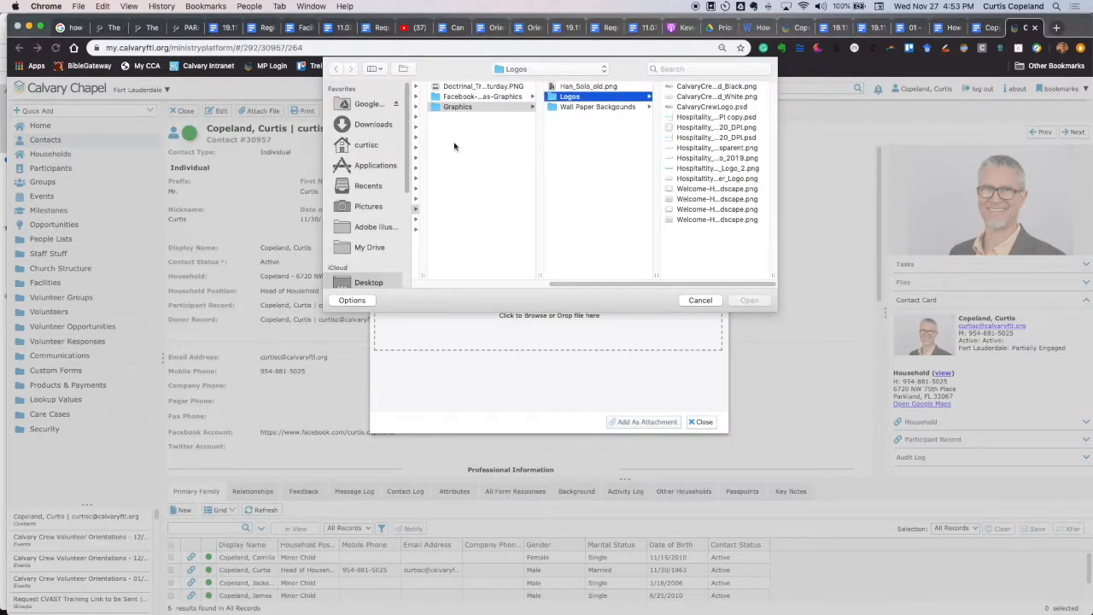
{"action": "left_click", "coordinate": [366, 124]}
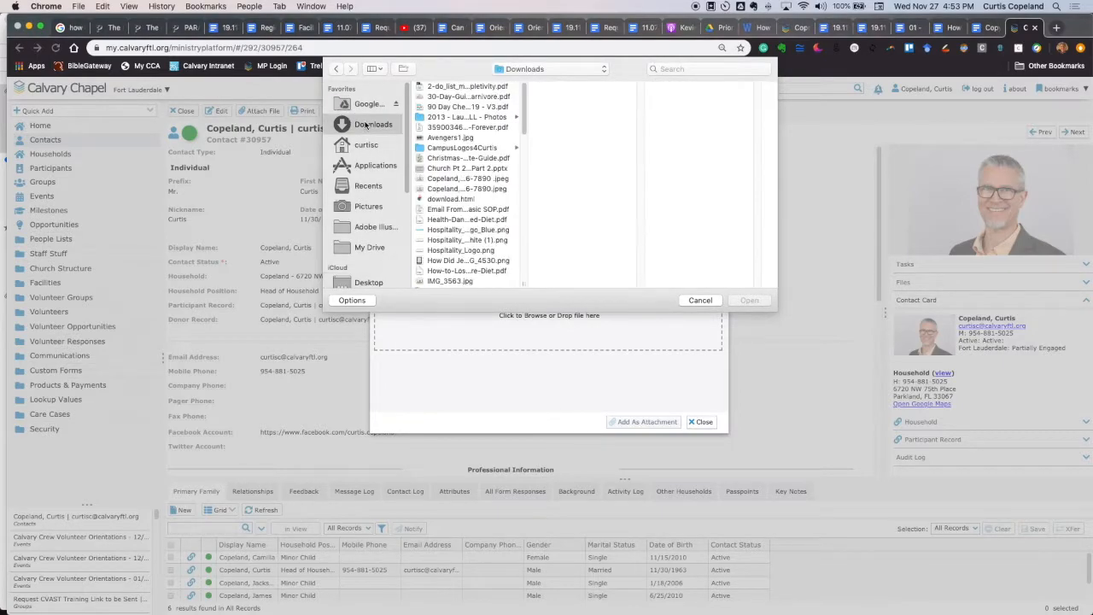
{"action": "left_click", "coordinate": [456, 179]}
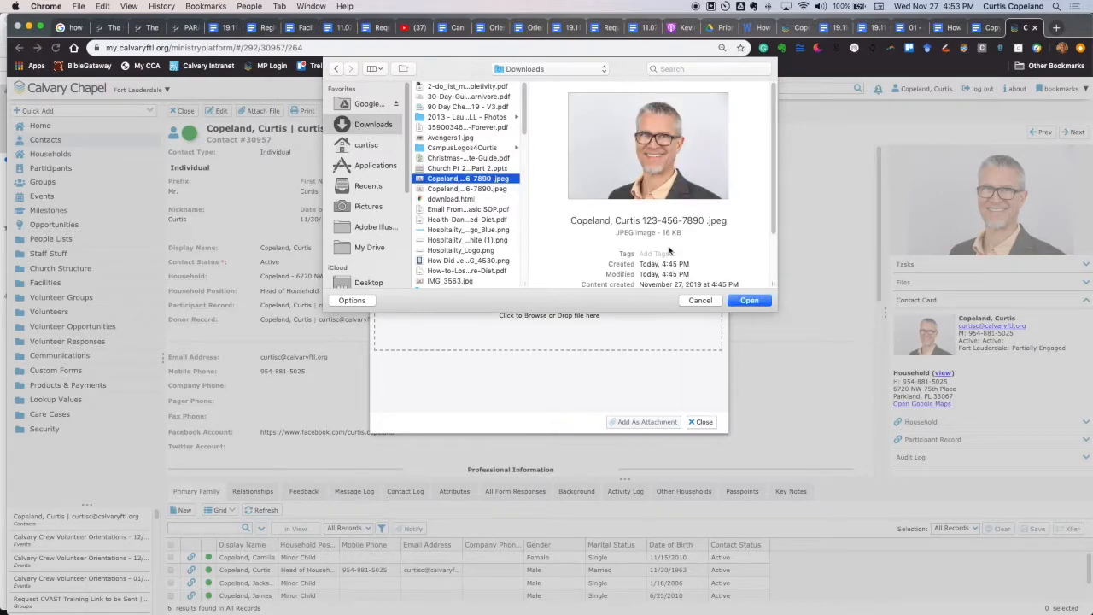
{"action": "left_click", "coordinate": [749, 301]}
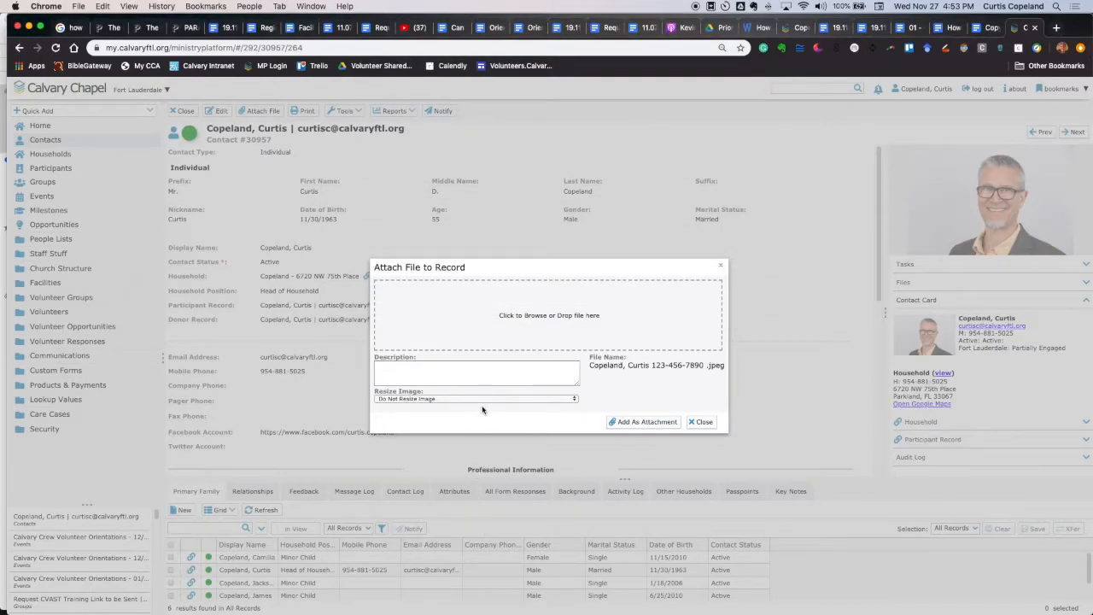
{"action": "left_click", "coordinate": [444, 399]}
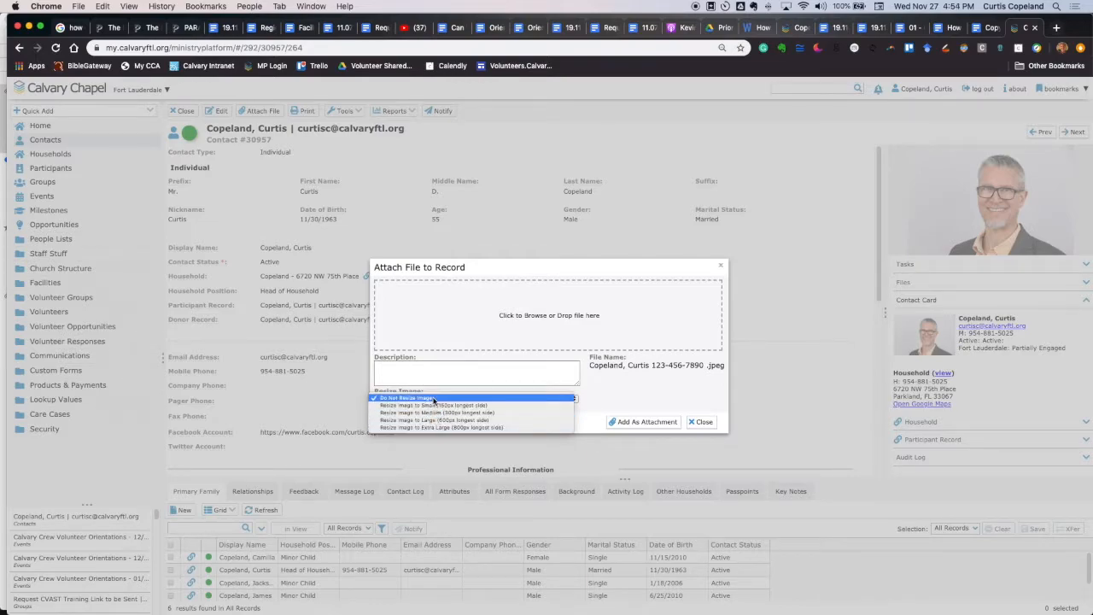
{"action": "left_click", "coordinate": [434, 399]}
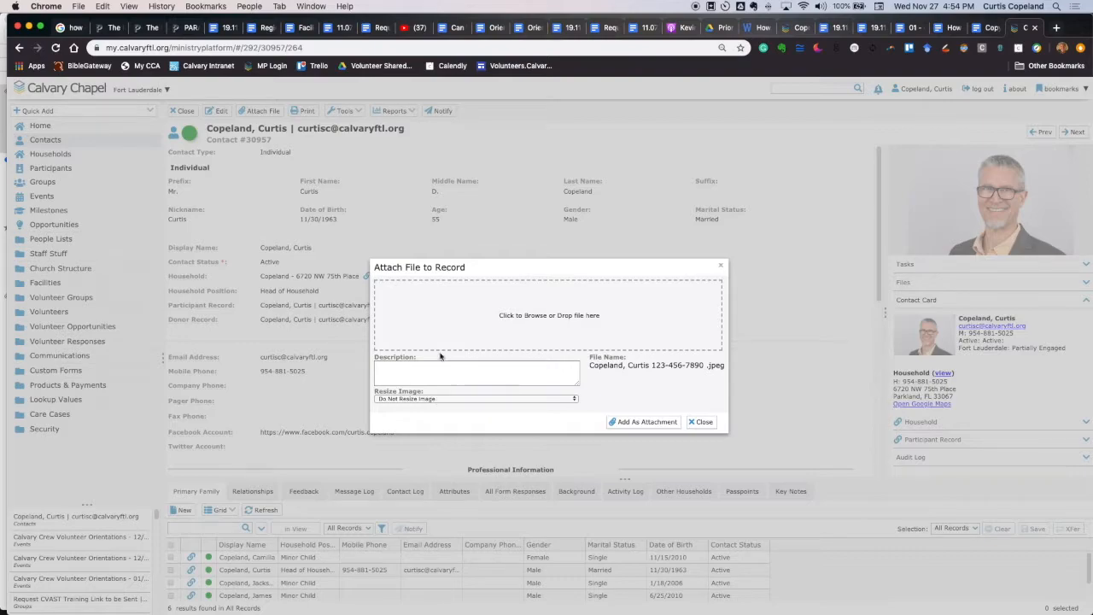
- Add the chosen photo as an attachment to the contact record and expand the record's Files section
{"action": "left_click", "coordinate": [636, 422]}
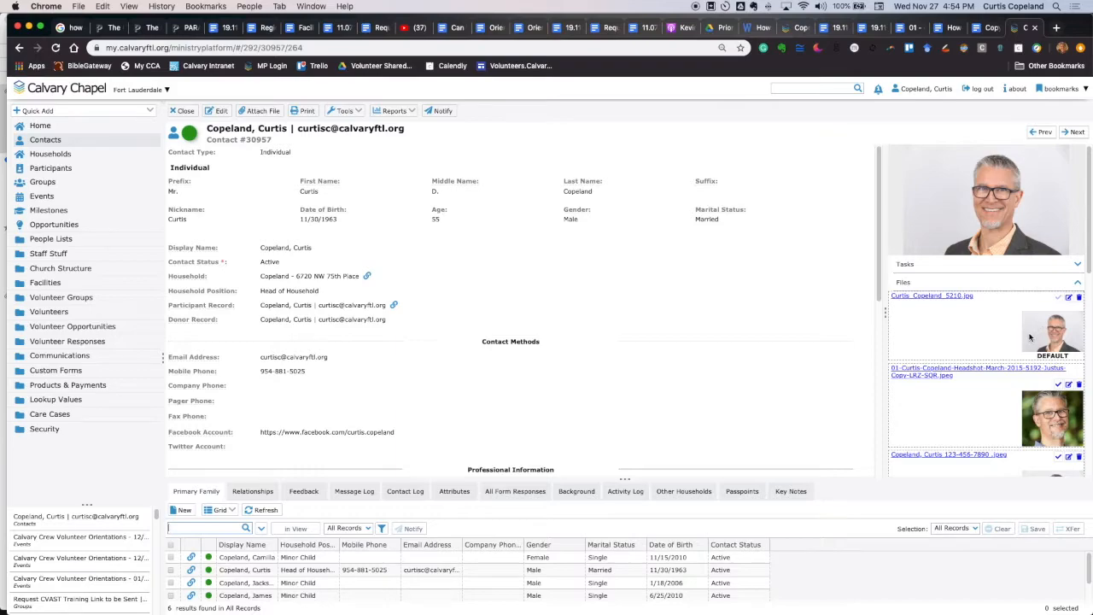
{"action": "left_click", "coordinate": [901, 283]}
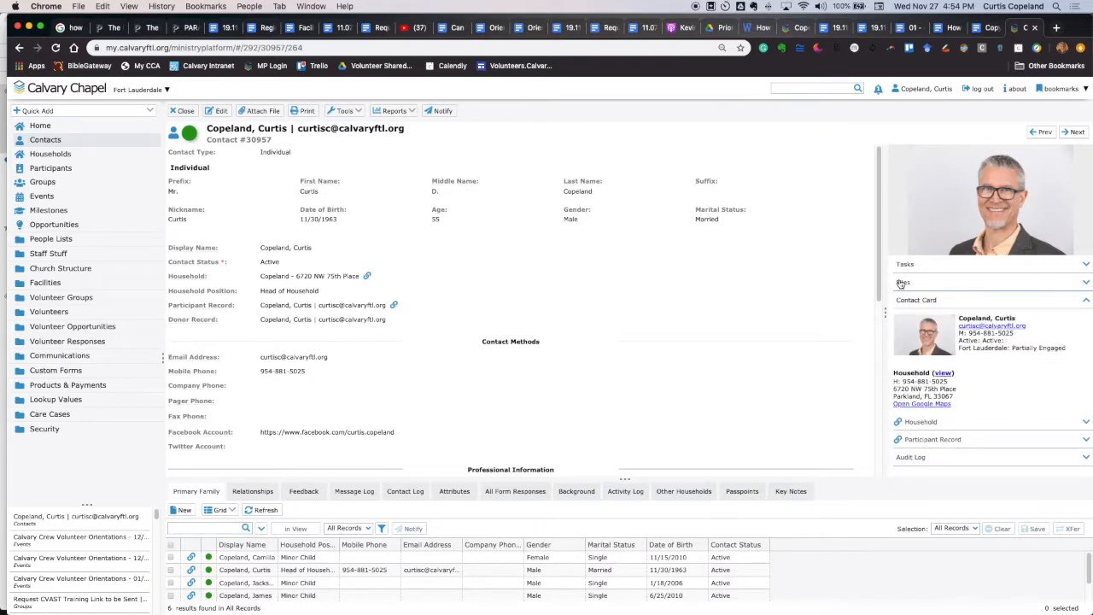
{"action": "left_click", "coordinate": [900, 284]}
{"action": "left_click", "coordinate": [901, 283]}
{"action": "left_click", "coordinate": [901, 284]}
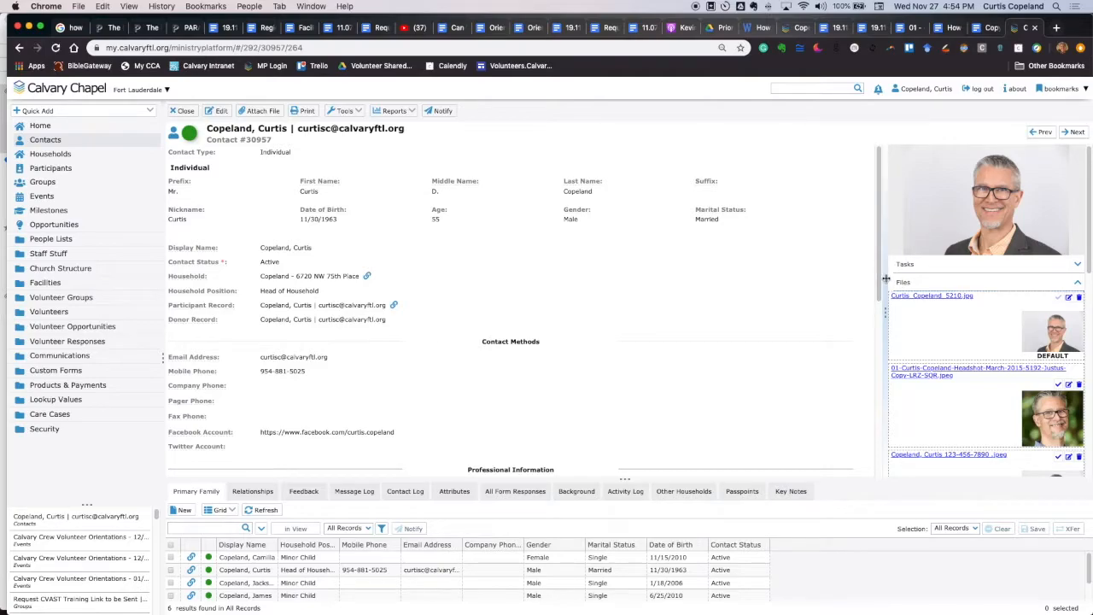
- Widen the pane holding the record's Files section and examine the photos attached to the contact
{"action": "left_click_drag", "start_coordinate": [885, 273], "coordinate": [773, 273]}
{"action": "scroll", "coordinate": [920, 336], "scroll_direction": "down", "scroll_amount": 10}
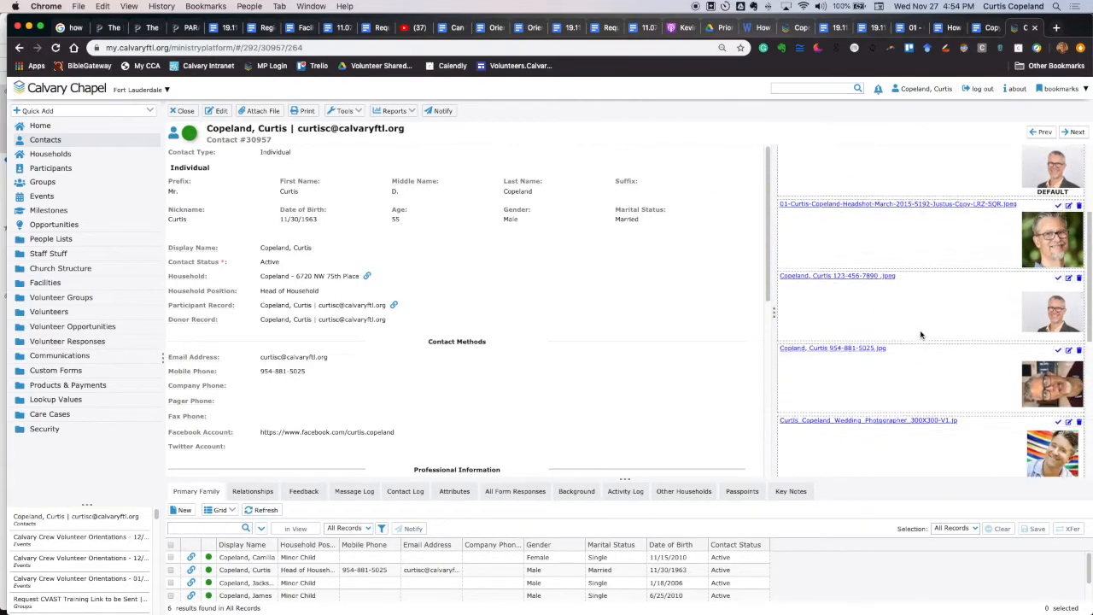
{"action": "scroll", "coordinate": [920, 335], "scroll_direction": "up", "scroll_amount": 8}
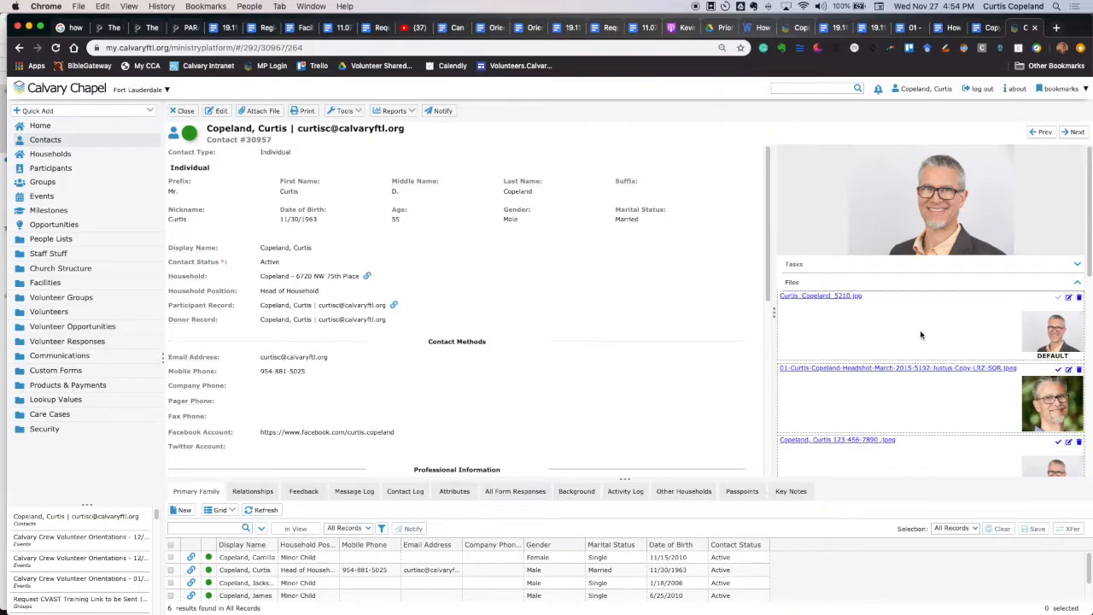
{"action": "scroll", "coordinate": [920, 335], "scroll_direction": "down", "scroll_amount": 6}
{"action": "scroll", "coordinate": [920, 335], "scroll_direction": "up", "scroll_amount": 6}
{"action": "scroll", "coordinate": [951, 336], "scroll_direction": "down", "scroll_amount": 8}
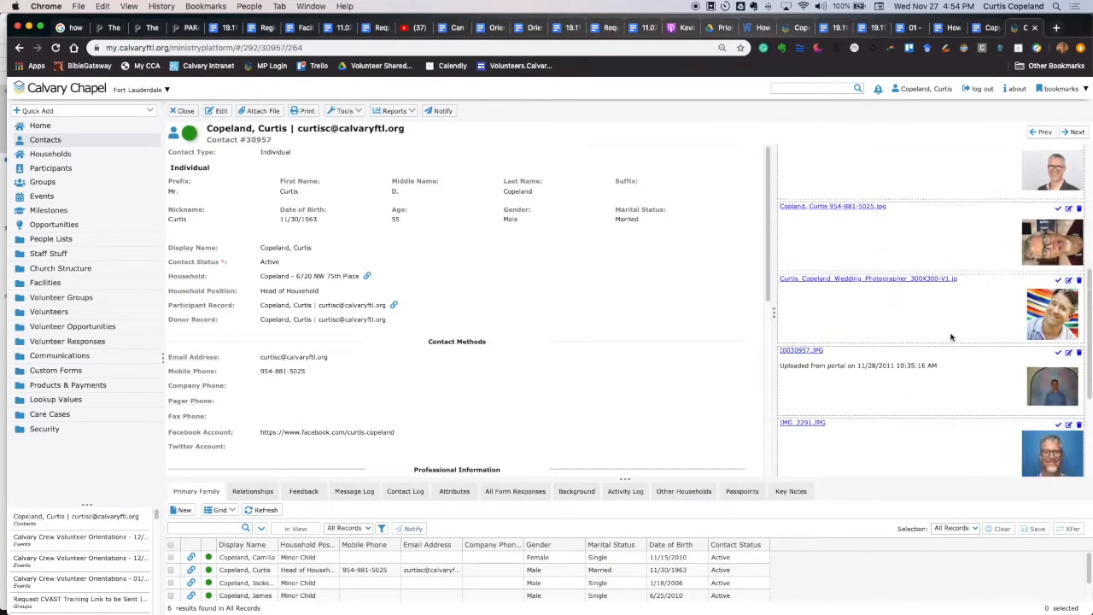
{"action": "scroll", "coordinate": [951, 337], "scroll_direction": "up", "scroll_amount": 5}
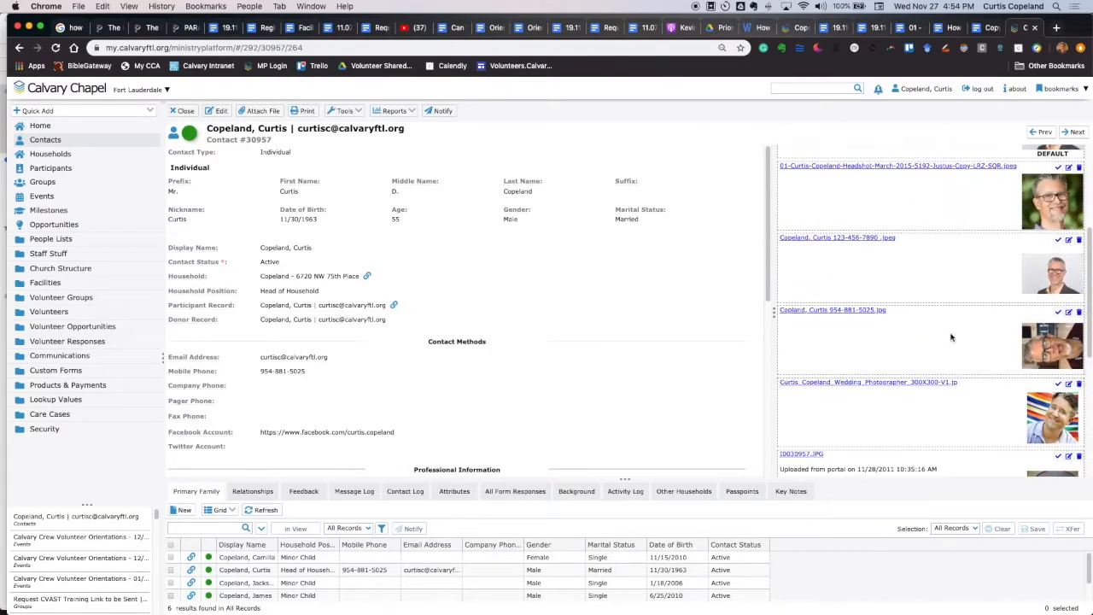
{"action": "scroll", "coordinate": [997, 277], "scroll_direction": "down", "scroll_amount": 2}
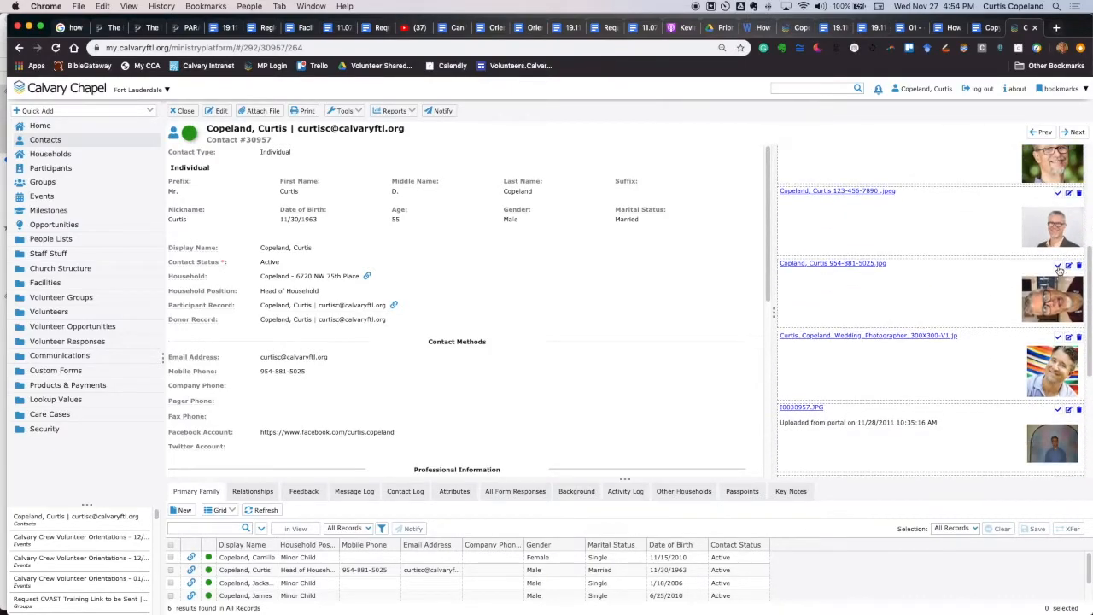
- Try the sideways photo, the photo with the colourful striped background and the 2011 portal upload in turn as the record's default picture
{"action": "left_click", "coordinate": [1059, 268]}
{"action": "scroll", "coordinate": [982, 367], "scroll_direction": "down", "scroll_amount": 3}
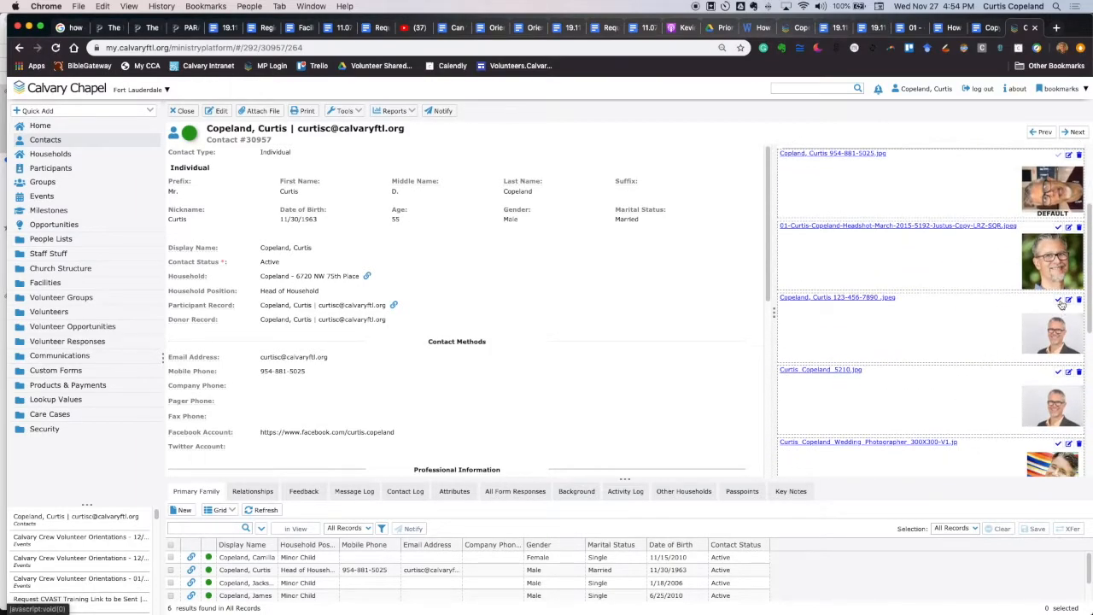
{"action": "scroll", "coordinate": [1043, 401], "scroll_direction": "down", "scroll_amount": 5}
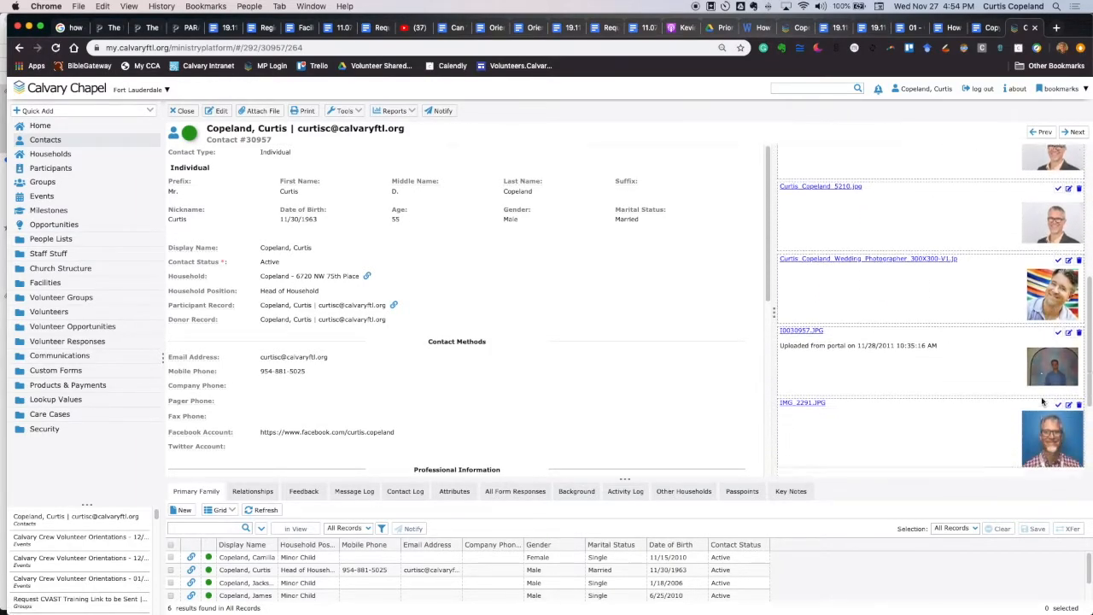
{"action": "scroll", "coordinate": [1042, 400], "scroll_direction": "down", "scroll_amount": 1}
{"action": "left_click", "coordinate": [1059, 232]}
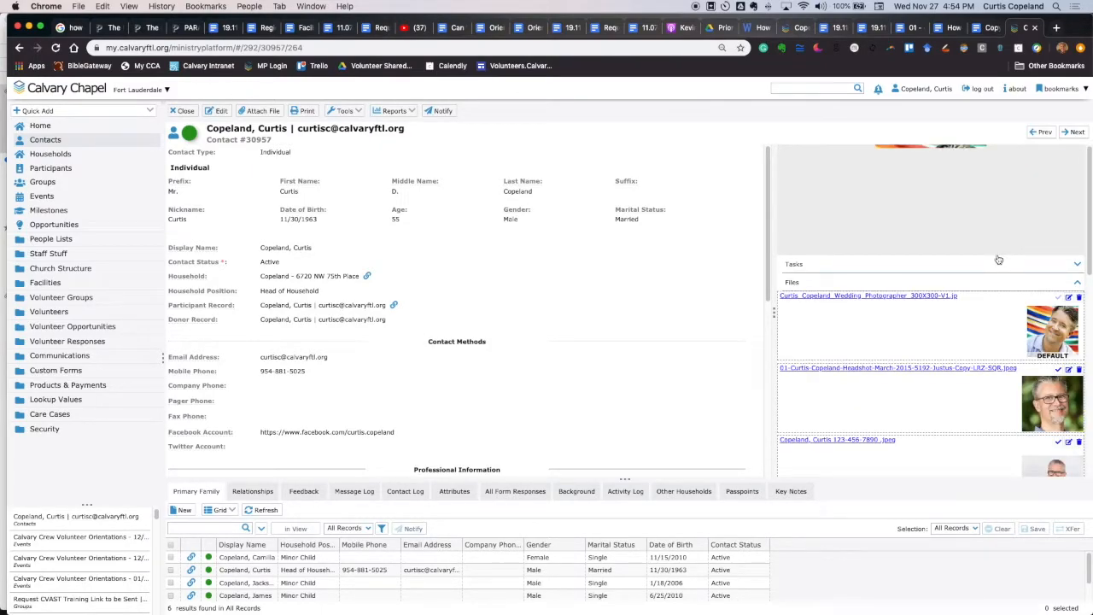
{"action": "scroll", "coordinate": [958, 357], "scroll_direction": "down", "scroll_amount": 5}
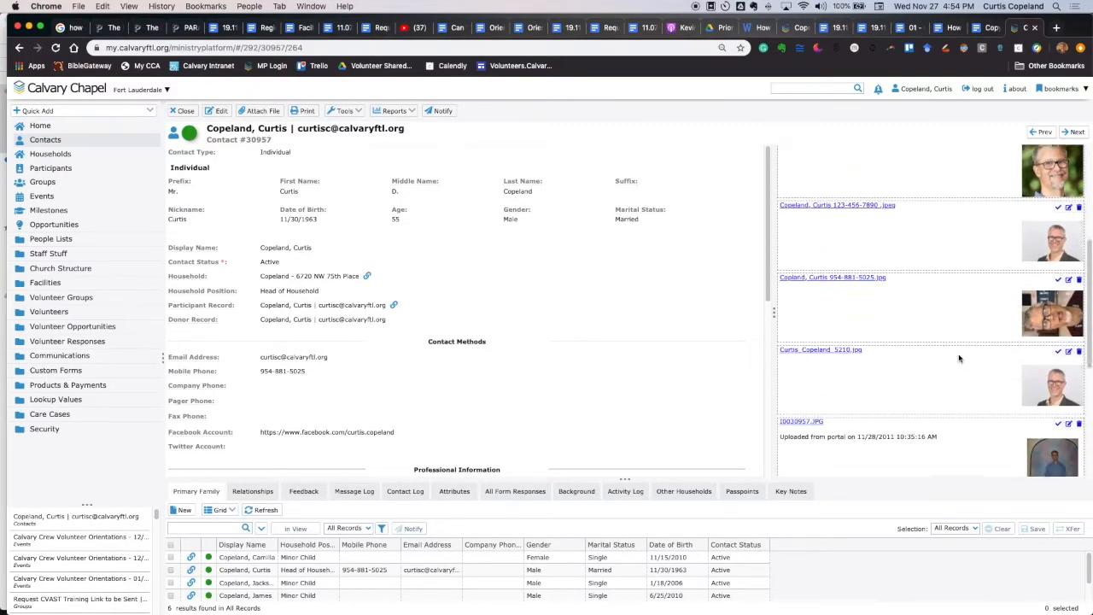
{"action": "left_click", "coordinate": [1058, 224]}
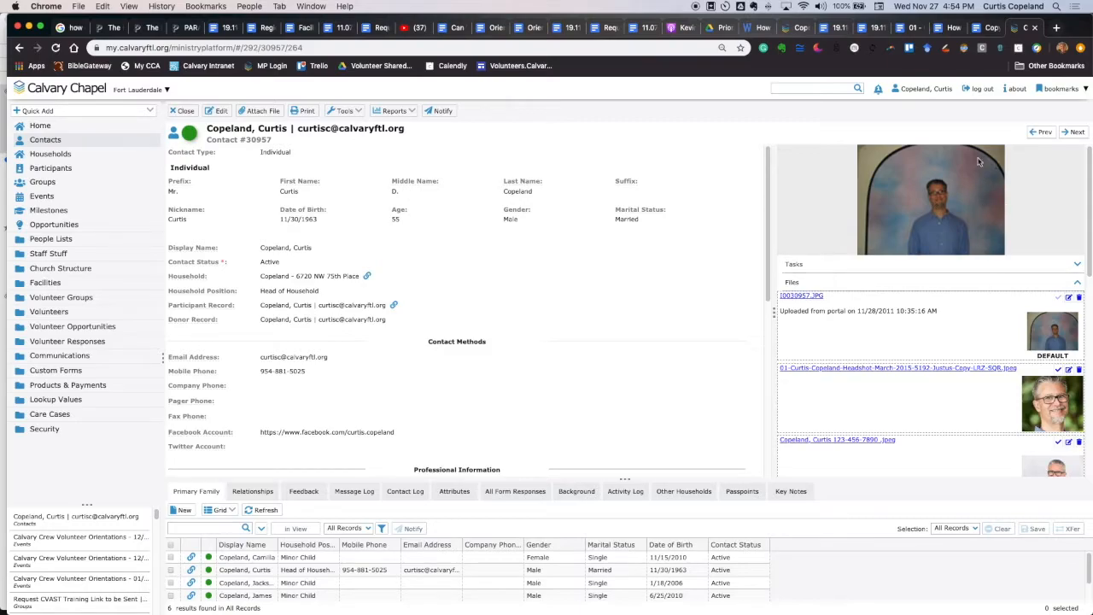
- Make IMG_2291.JPG, the portrait with the blue background, the contact record's default picture
{"action": "scroll", "coordinate": [1055, 273], "scroll_direction": "down", "scroll_amount": 5}
{"action": "scroll", "coordinate": [1004, 388], "scroll_direction": "down", "scroll_amount": 5}
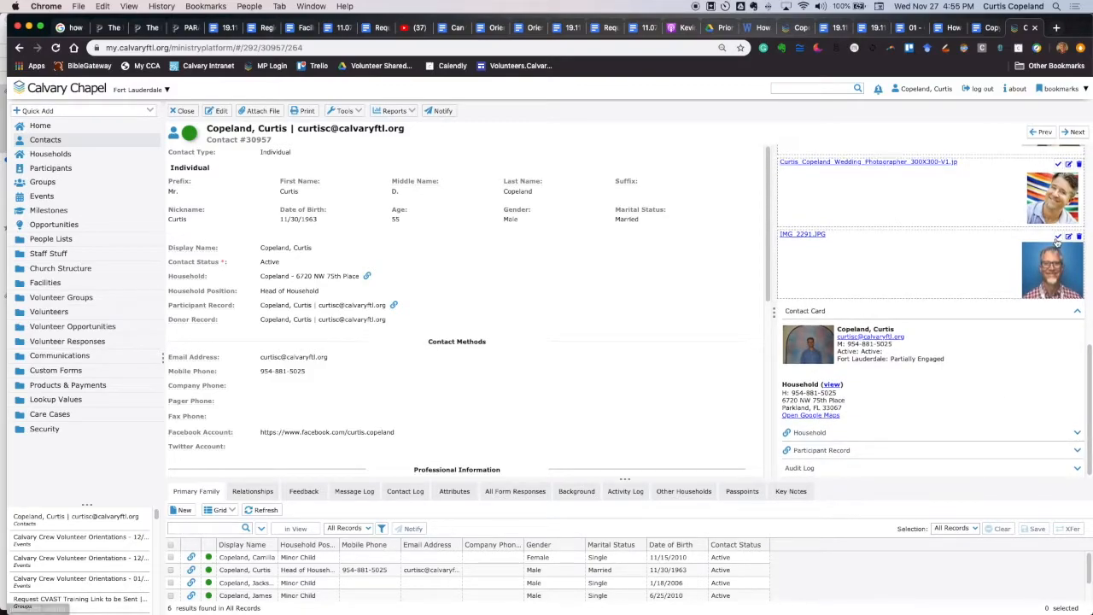
{"action": "left_click", "coordinate": [1057, 237]}
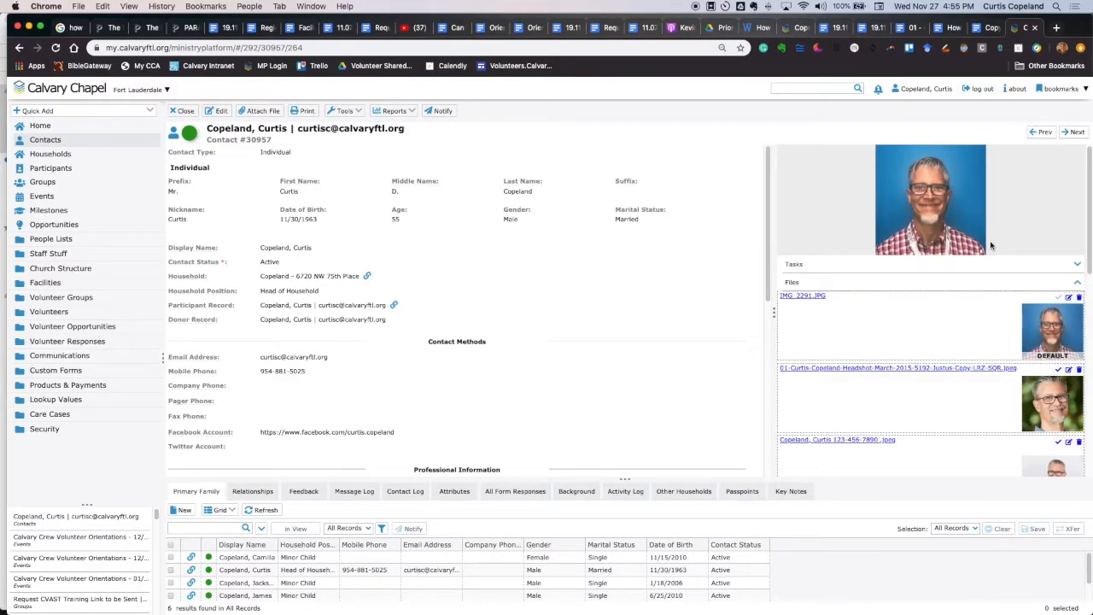